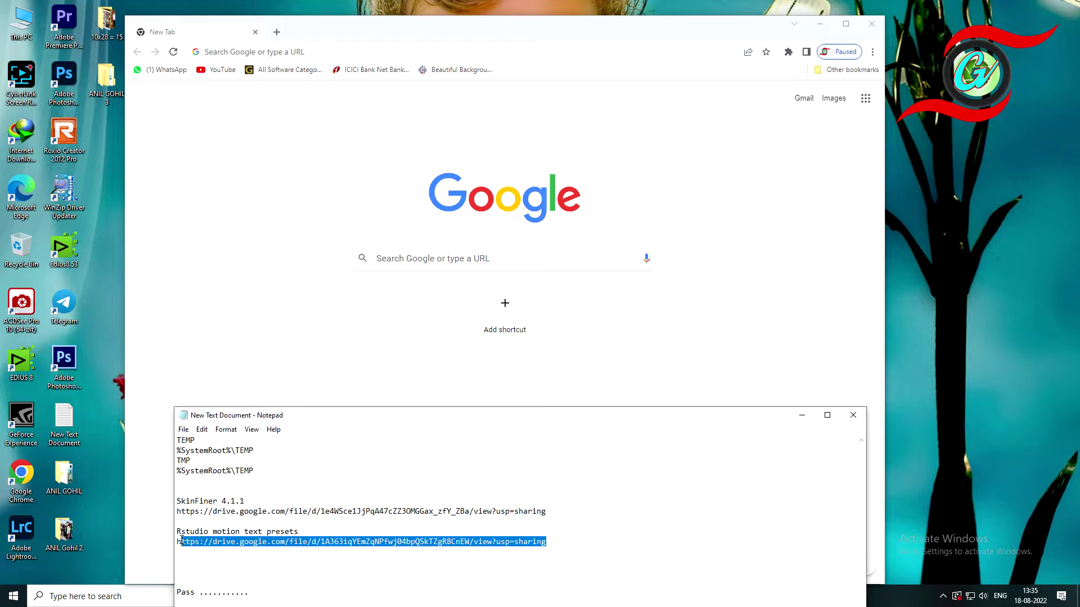
- Open the Rstudio motion text presets link copied from the text document in the browser and download Rstudio Motion Text Presets.rar
{"action": "right_click", "coordinate": [180, 544]}
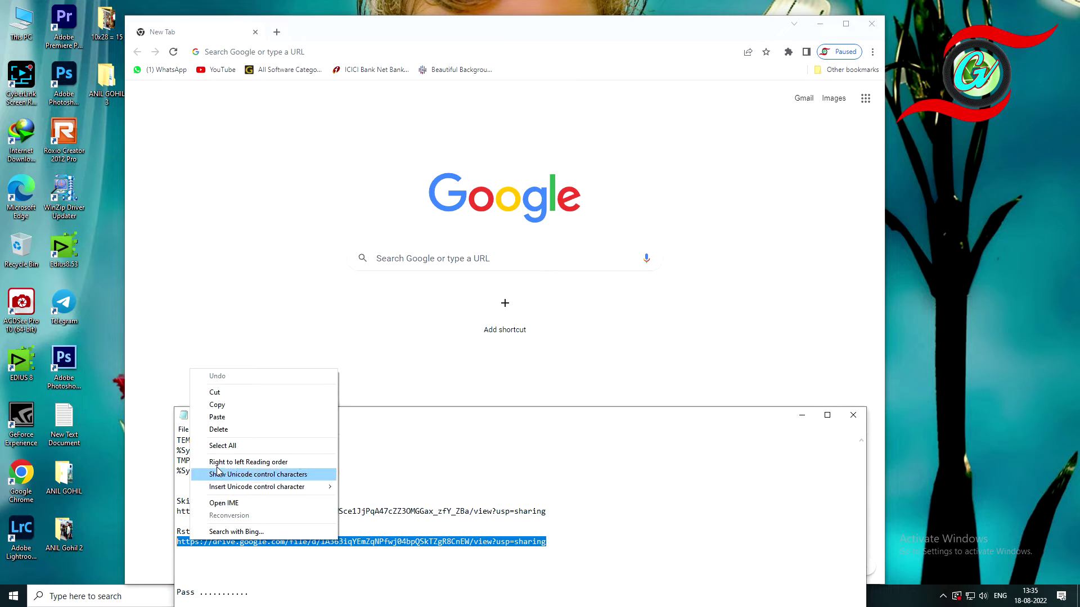
{"action": "left_click", "coordinate": [225, 405]}
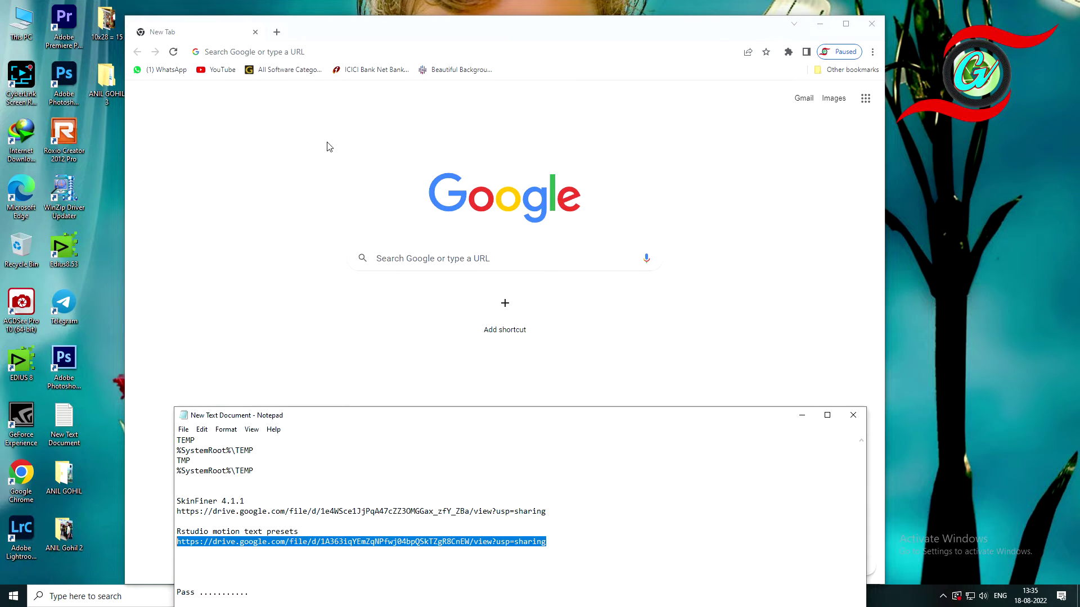
{"action": "left_click", "coordinate": [351, 51]}
{"action": "key", "text": "ctrl+v"}
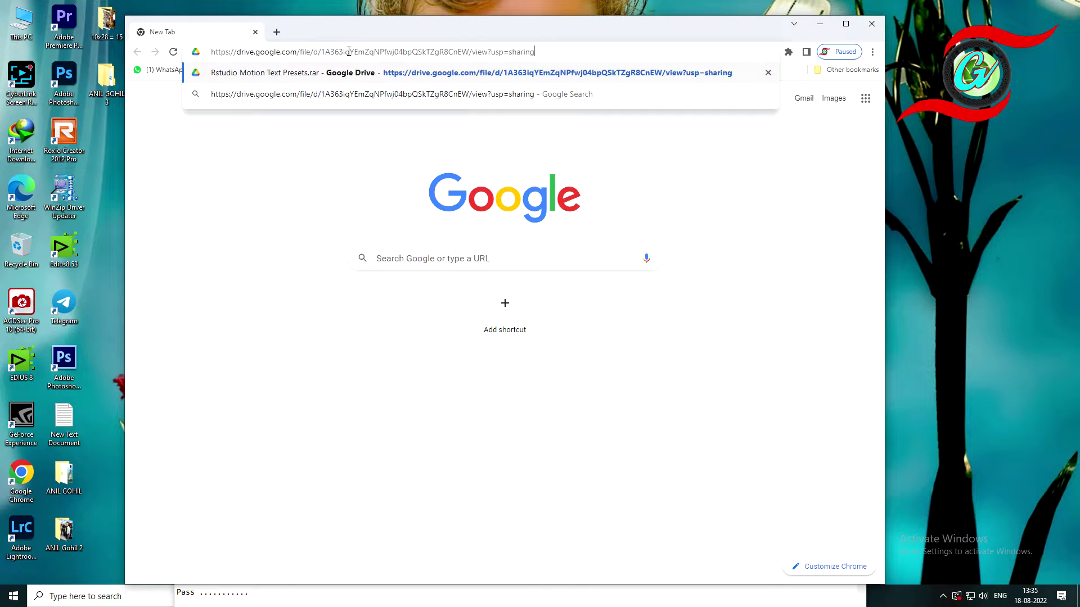
{"action": "left_click", "coordinate": [684, 171]}
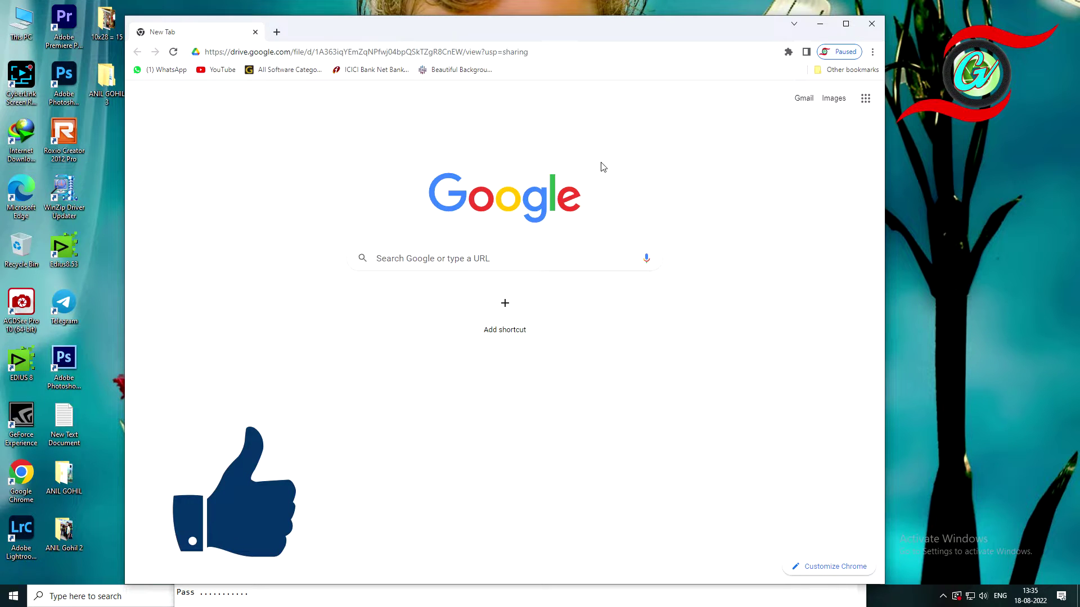
{"action": "left_click", "coordinate": [594, 51]}
{"action": "key", "text": "Return"}
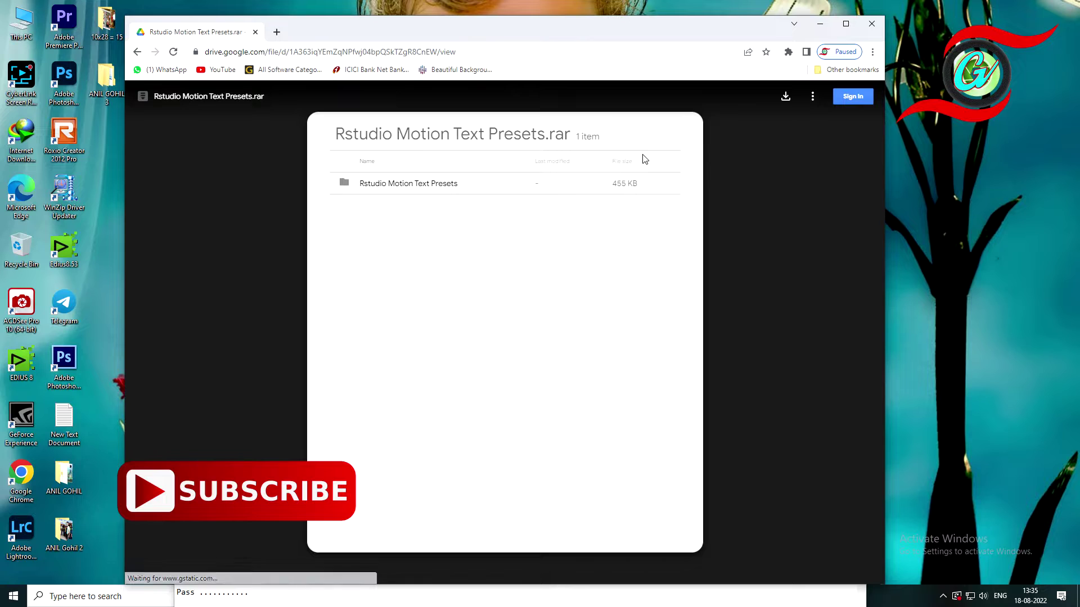
{"action": "left_click", "coordinate": [785, 97]}
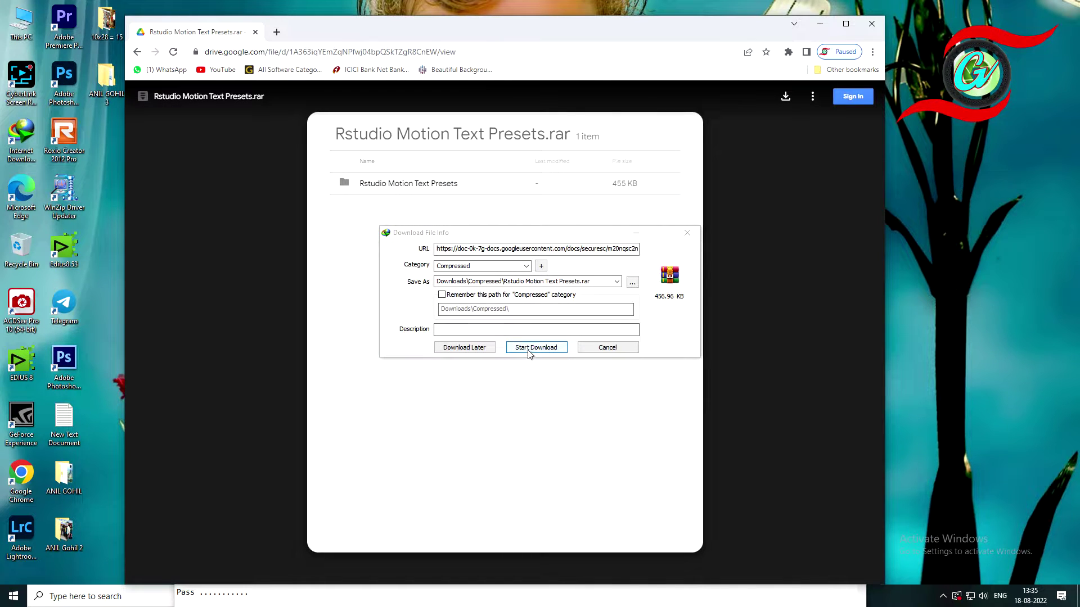
{"action": "left_click", "coordinate": [529, 349]}
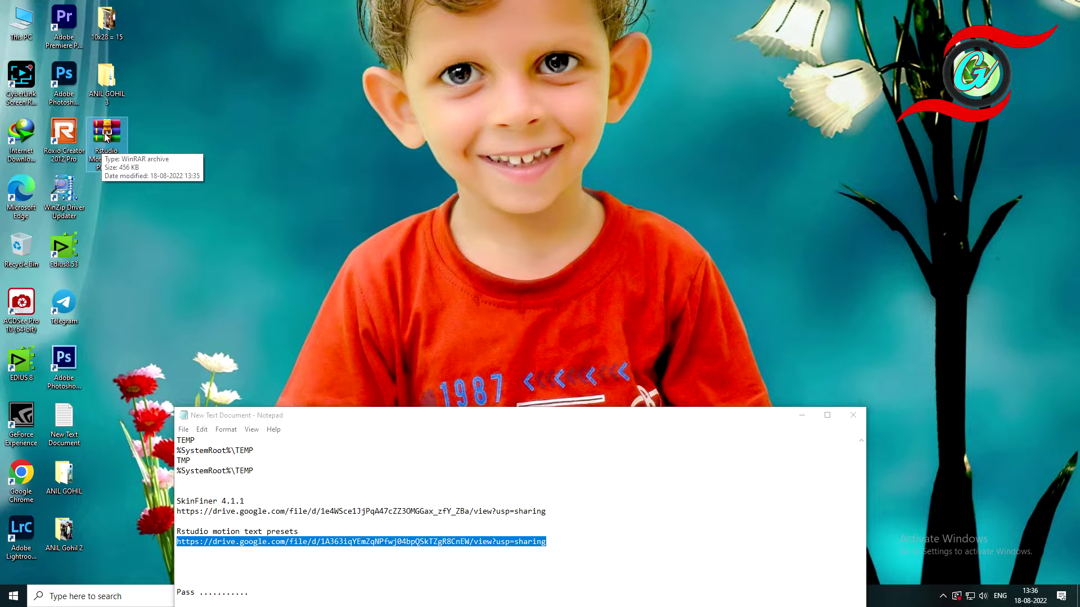
- Extract the Rstudio Motion Text Presets archive onto the desktop and place the extracted folder directly below the archive
{"action": "right_click", "coordinate": [105, 135]}
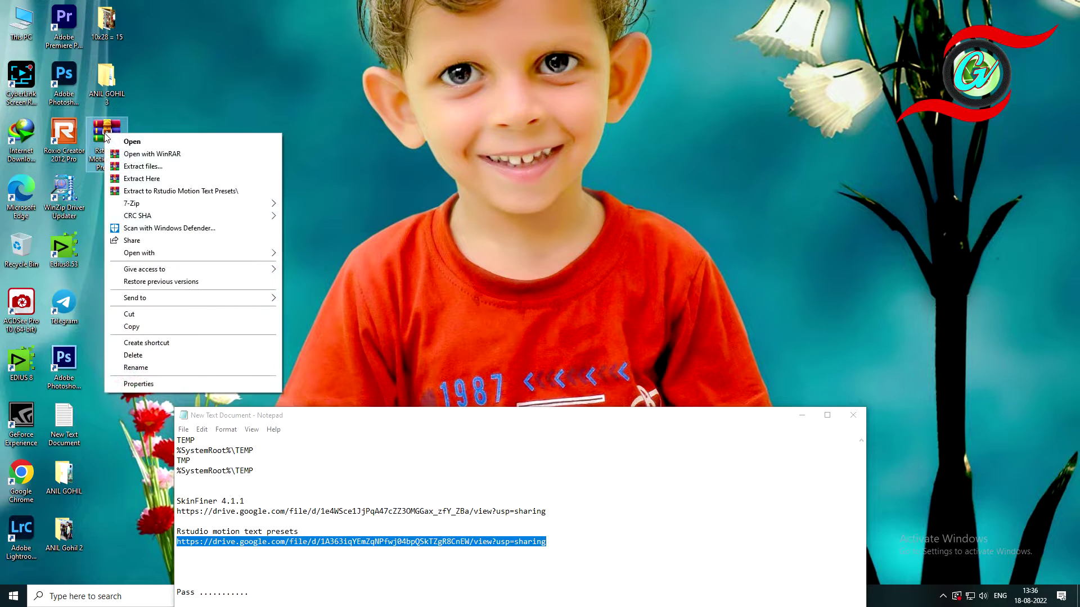
{"action": "left_click", "coordinate": [153, 182]}
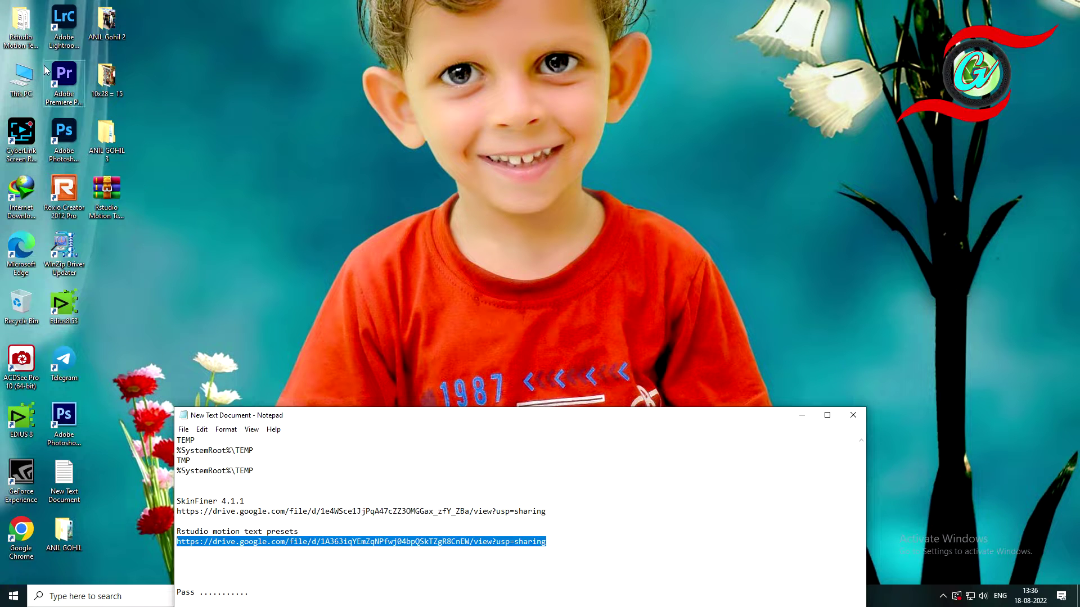
{"action": "left_click_drag", "start_coordinate": [21, 22], "coordinate": [129, 272]}
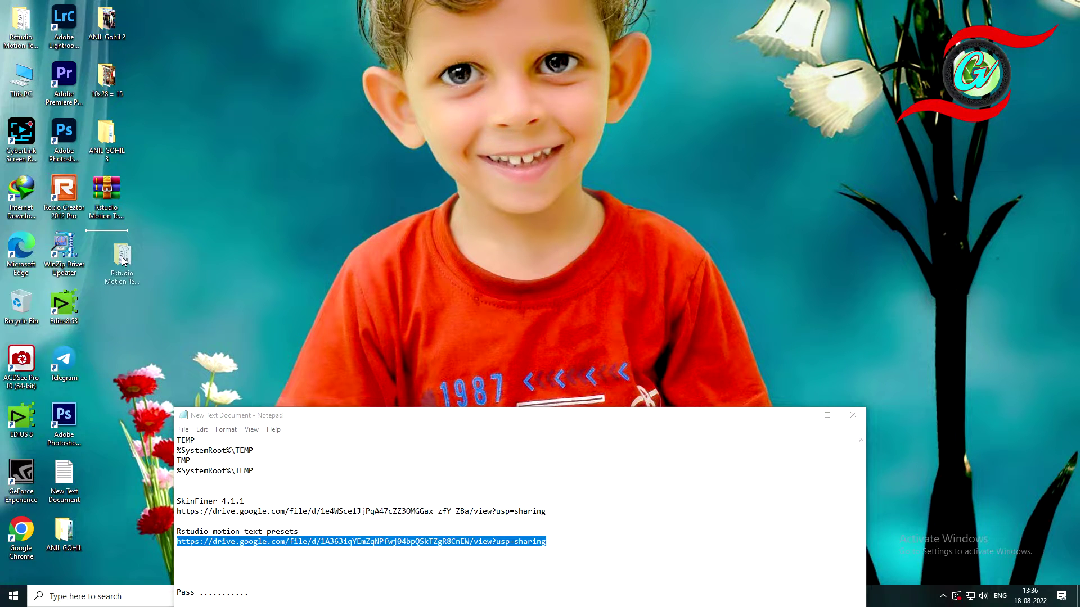
{"action": "left_click", "coordinate": [159, 187]}
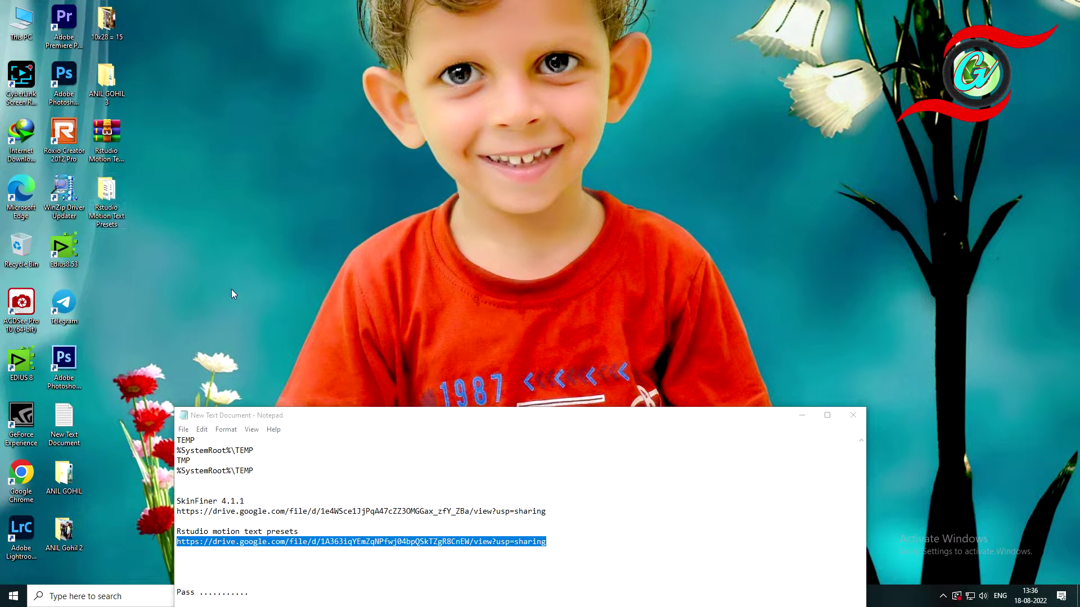
- Switch to Premiere Pro, add the desktop folder Rstudio Motion Text Presets as an additional Essential Graphics folder, and show only its local templates
{"action": "key", "text": "alt+Tab"}
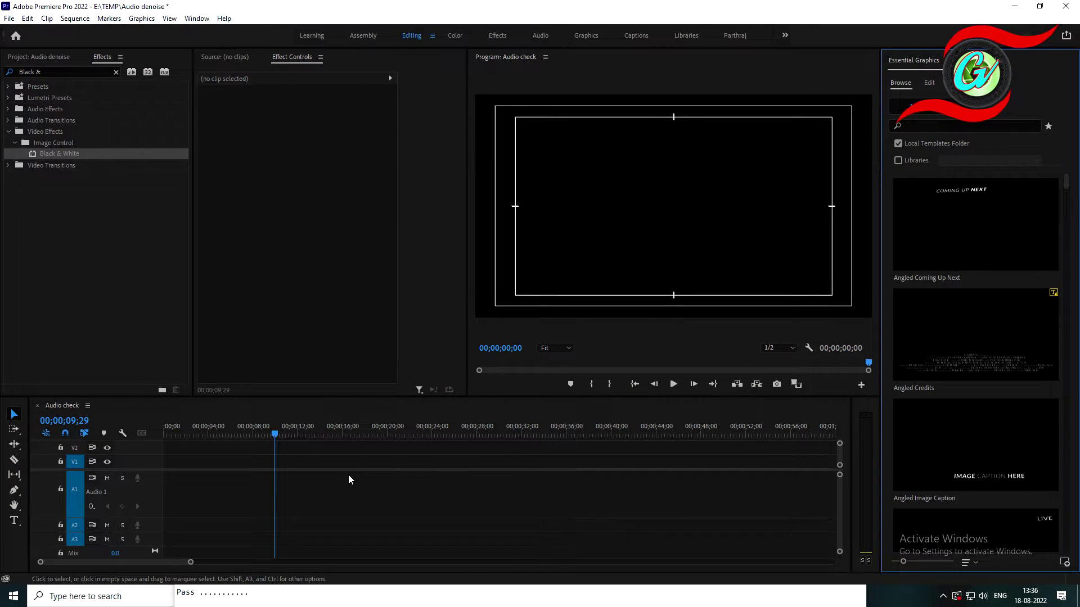
{"action": "left_click", "coordinate": [307, 227]}
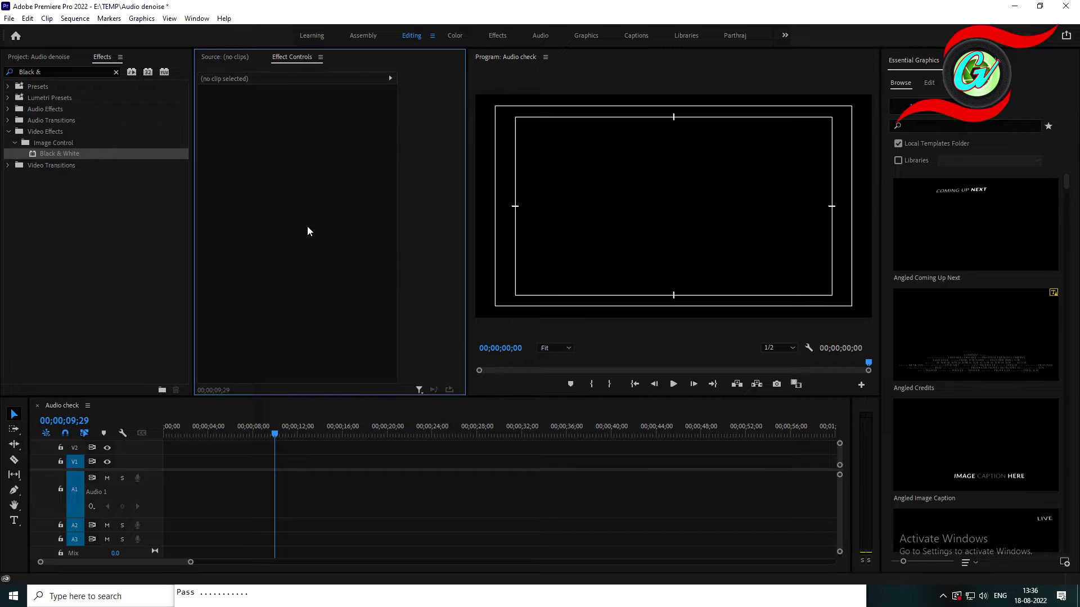
{"action": "left_click", "coordinate": [917, 59]}
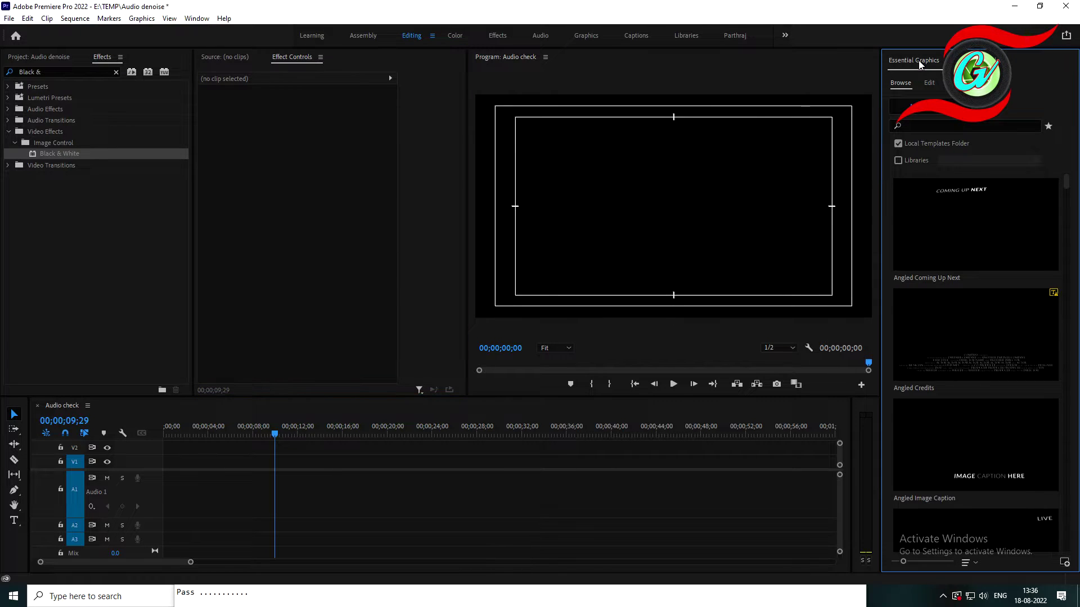
{"action": "left_click", "coordinate": [950, 62]}
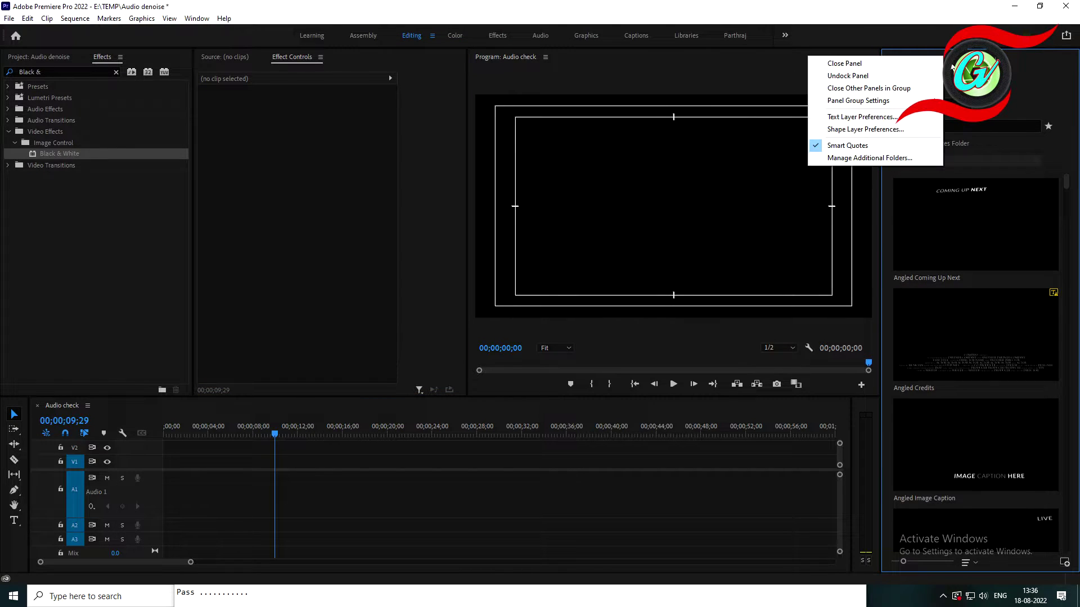
{"action": "left_click", "coordinate": [869, 159]}
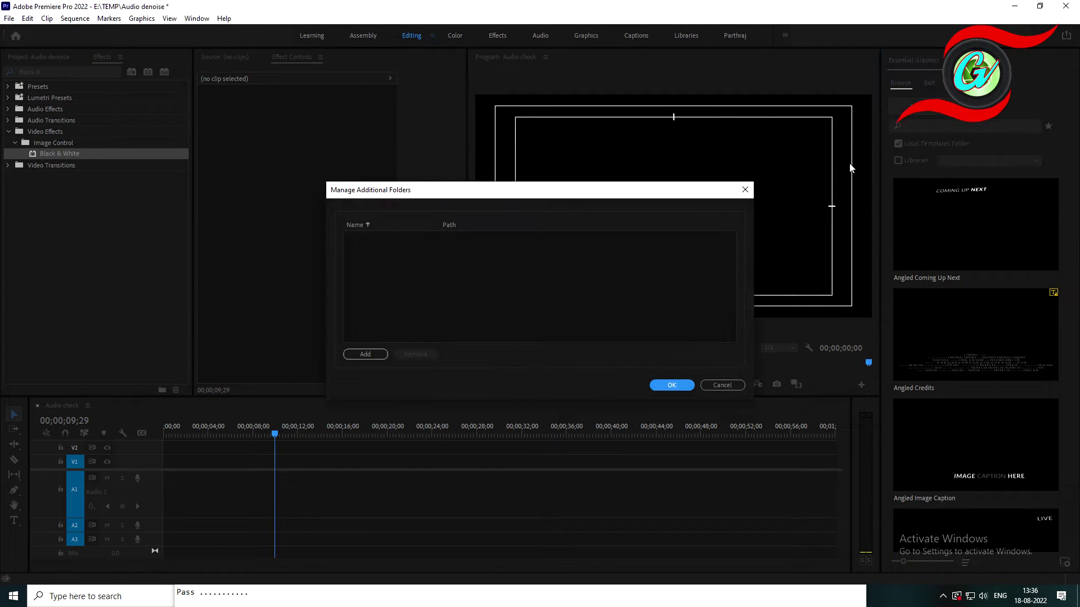
{"action": "left_click", "coordinate": [373, 356]}
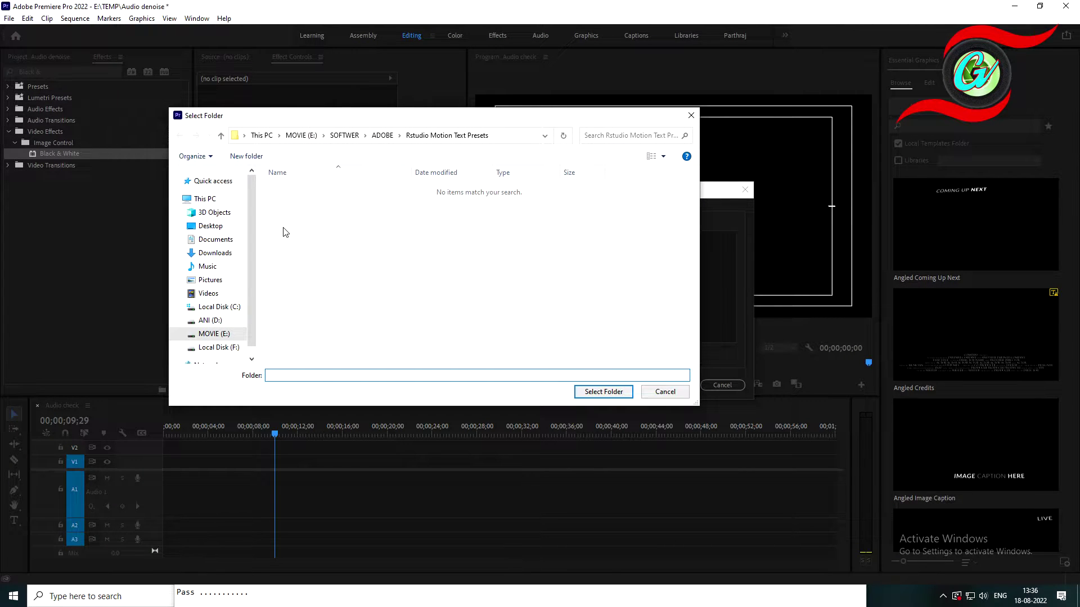
{"action": "left_click", "coordinate": [214, 228]}
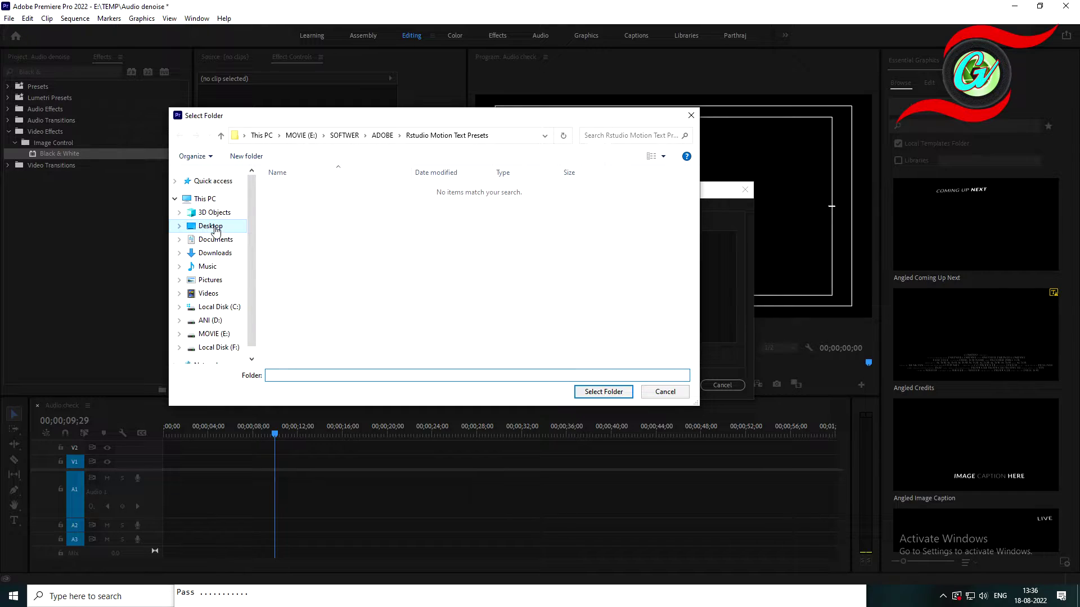
{"action": "left_click", "coordinate": [544, 207]}
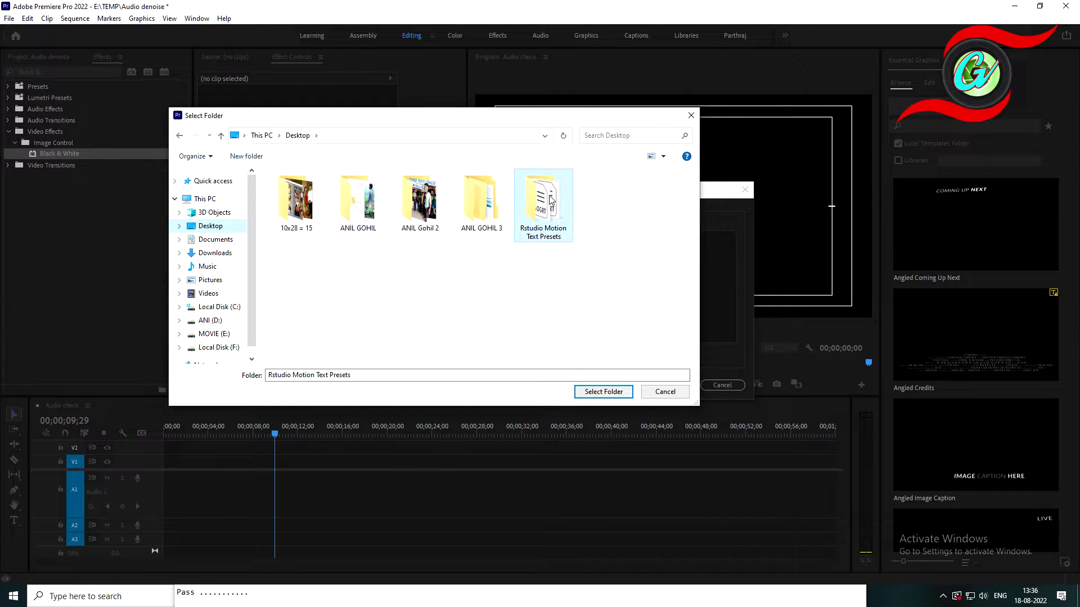
{"action": "left_click", "coordinate": [597, 393]}
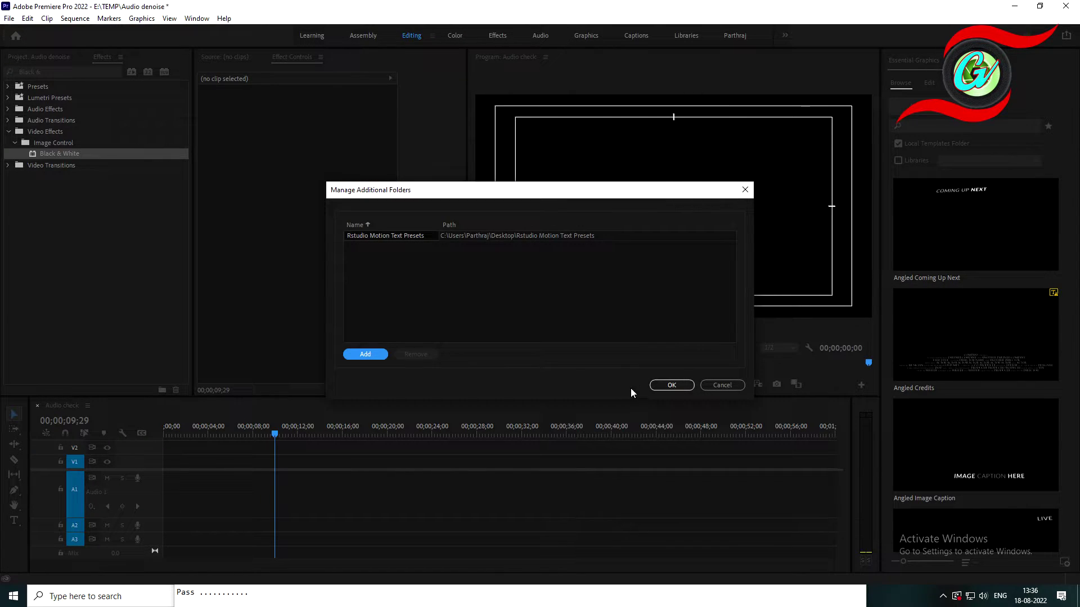
{"action": "left_click", "coordinate": [665, 386]}
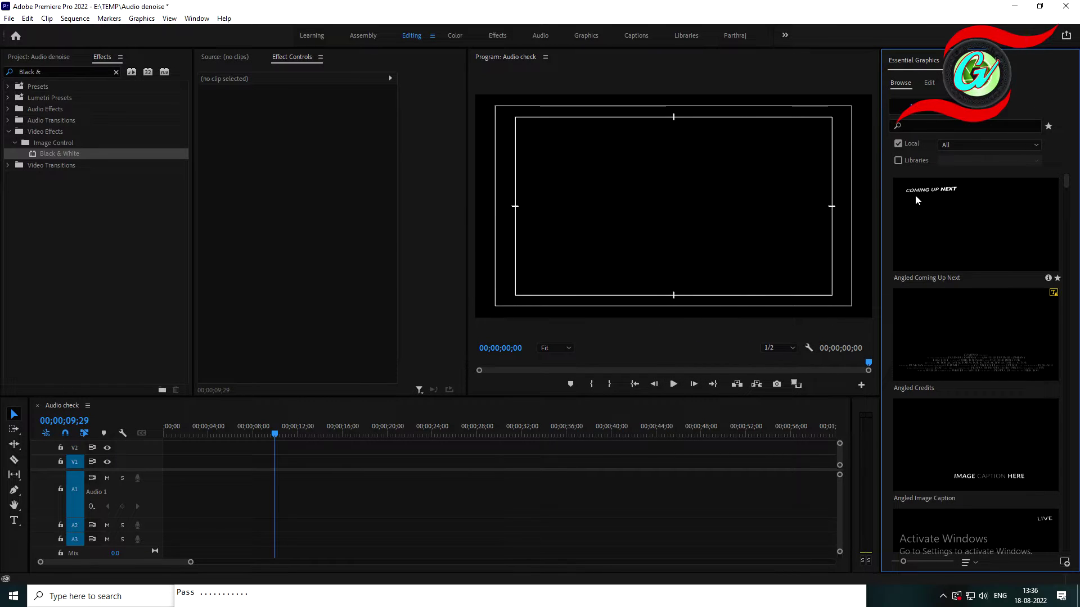
{"action": "left_click", "coordinate": [959, 145]}
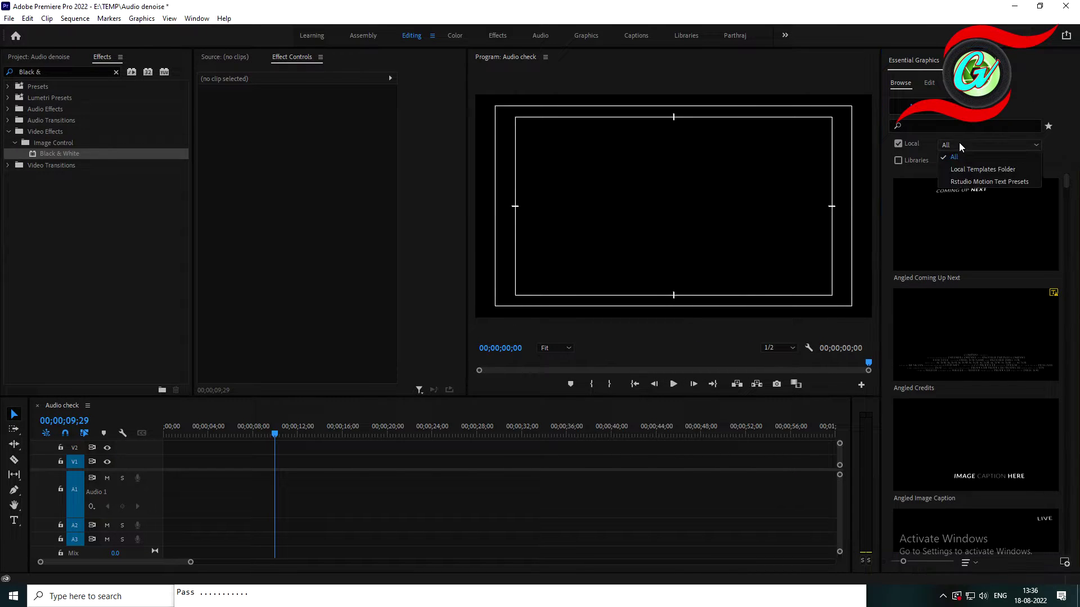
{"action": "left_click", "coordinate": [968, 181]}
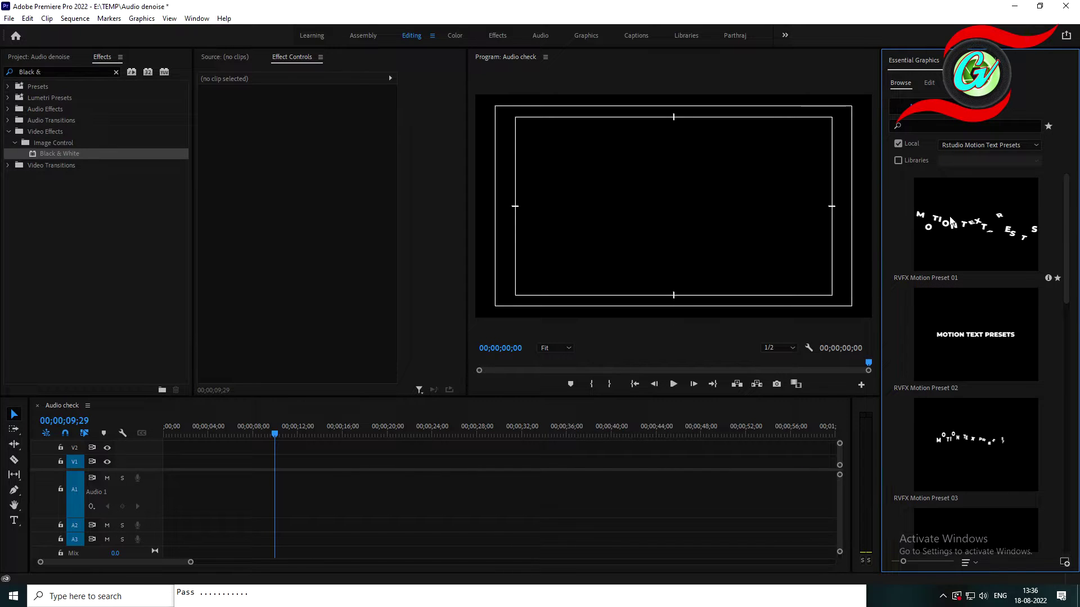
- Place RVFX Motion Preset 01 at the start of video track V1 and play it
{"action": "left_click_drag", "start_coordinate": [950, 221], "coordinate": [162, 437]}
{"action": "left_click", "coordinate": [626, 323]}
{"action": "key", "text": "space"}
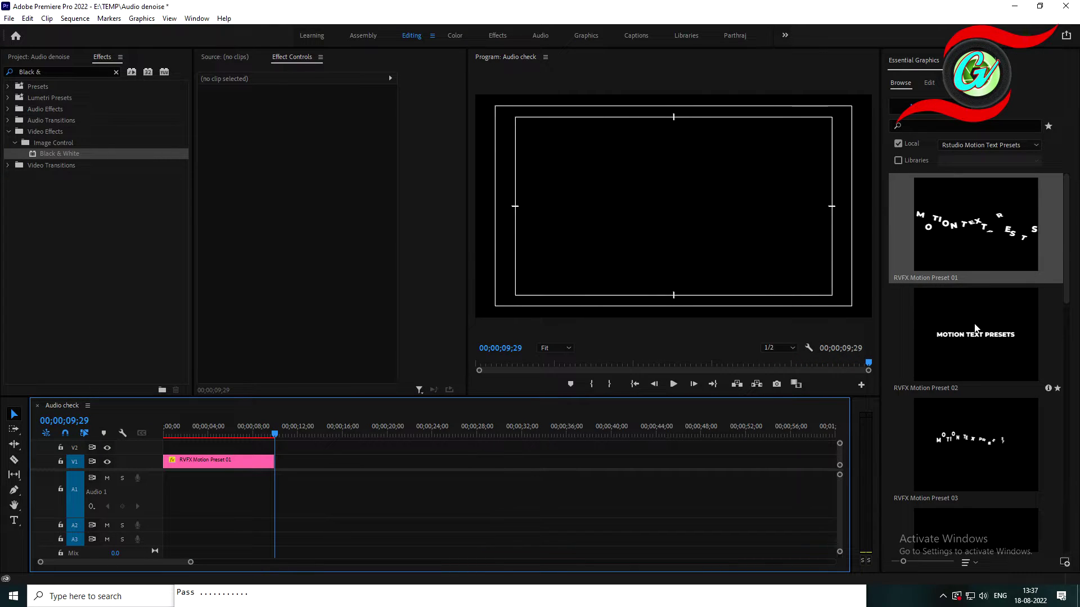
- Append RVFX Motion Presets 02, 03, 04 and 05 end to end after the first clip on track V1
{"action": "left_click_drag", "start_coordinate": [977, 329], "coordinate": [278, 468]}
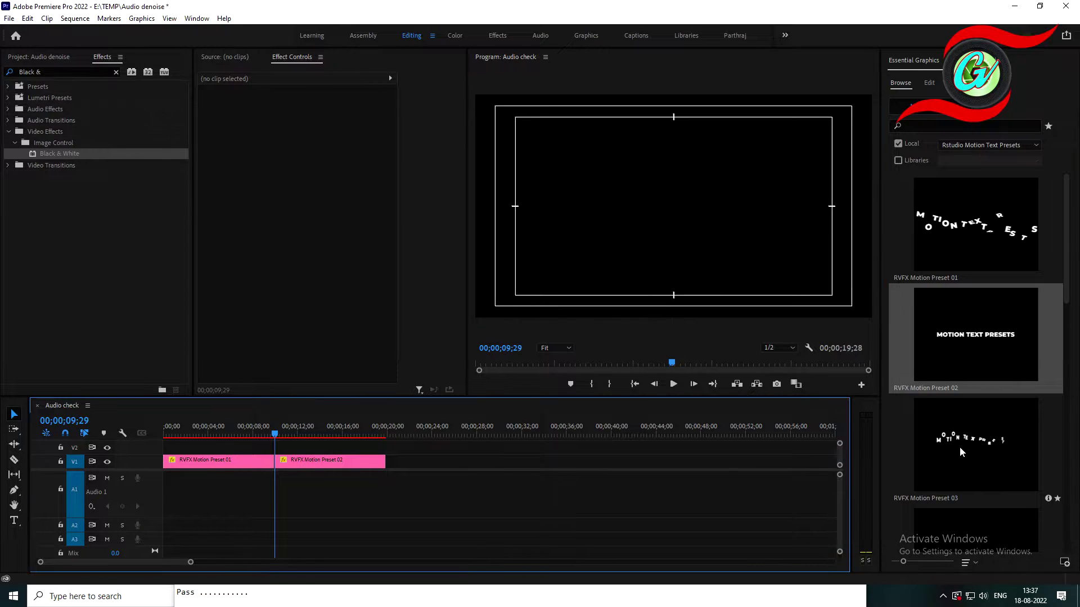
{"action": "left_click_drag", "start_coordinate": [902, 473], "coordinate": [387, 469]}
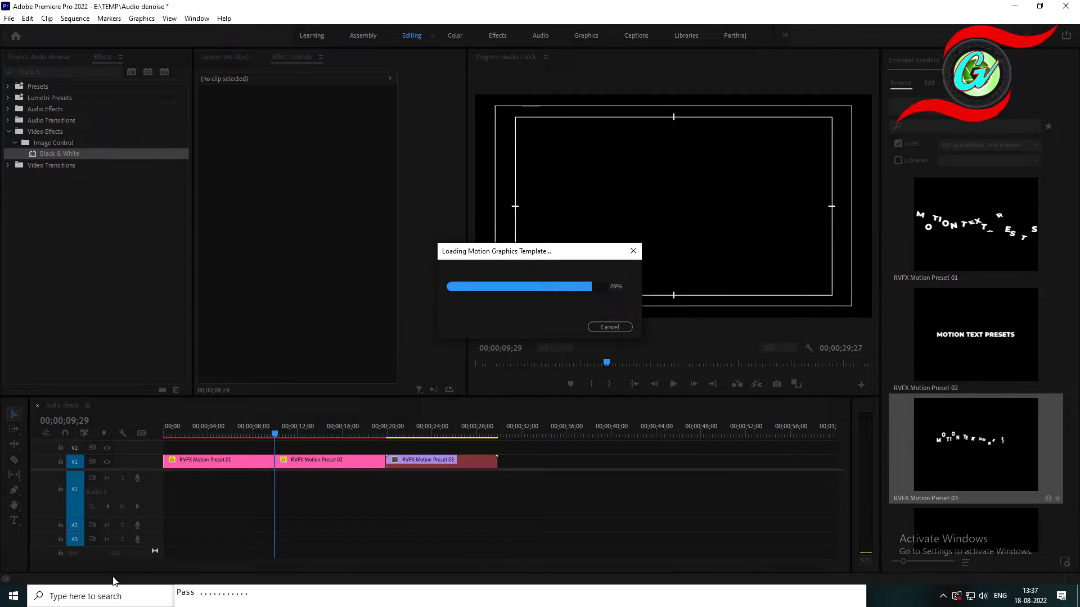
{"action": "left_click_drag", "start_coordinate": [131, 562], "coordinate": [147, 561]}
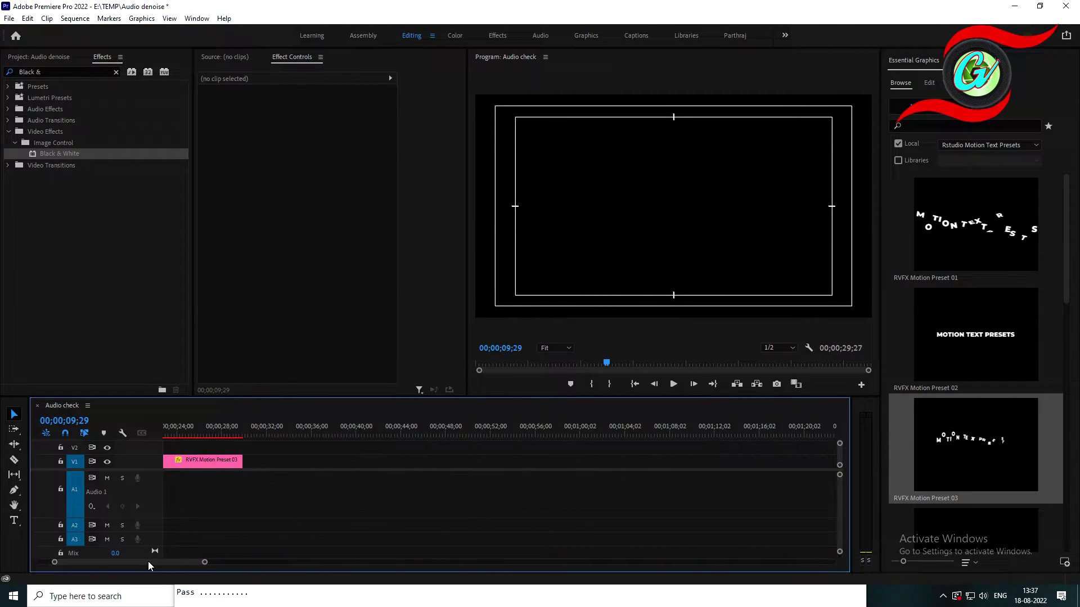
{"action": "left_click_drag", "start_coordinate": [1068, 291], "coordinate": [1069, 346]}
{"action": "left_click_drag", "start_coordinate": [969, 363], "coordinate": [243, 472]}
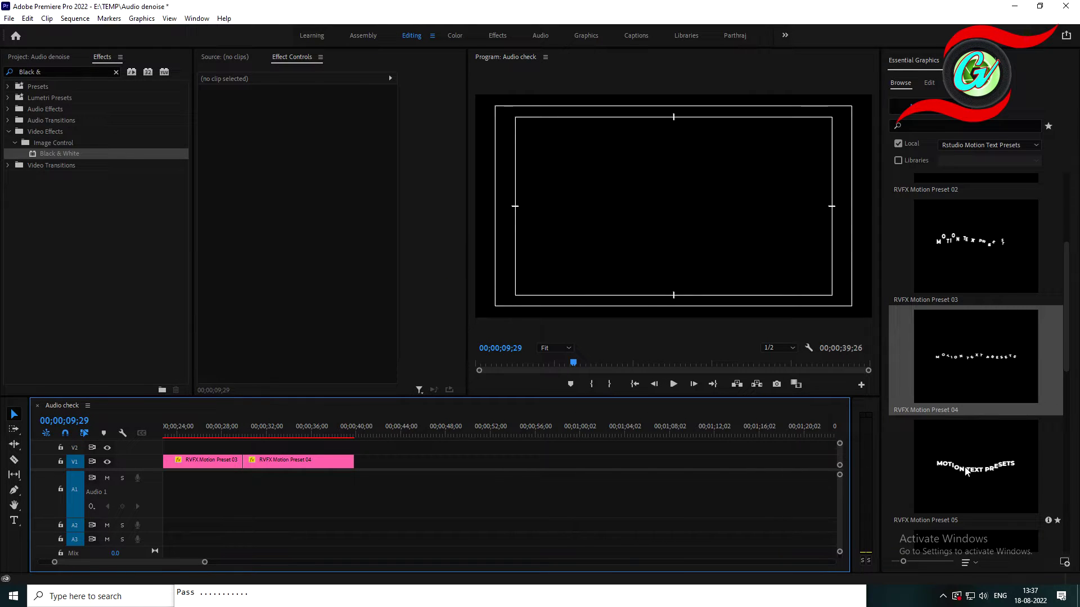
{"action": "left_click_drag", "start_coordinate": [961, 474], "coordinate": [355, 465]}
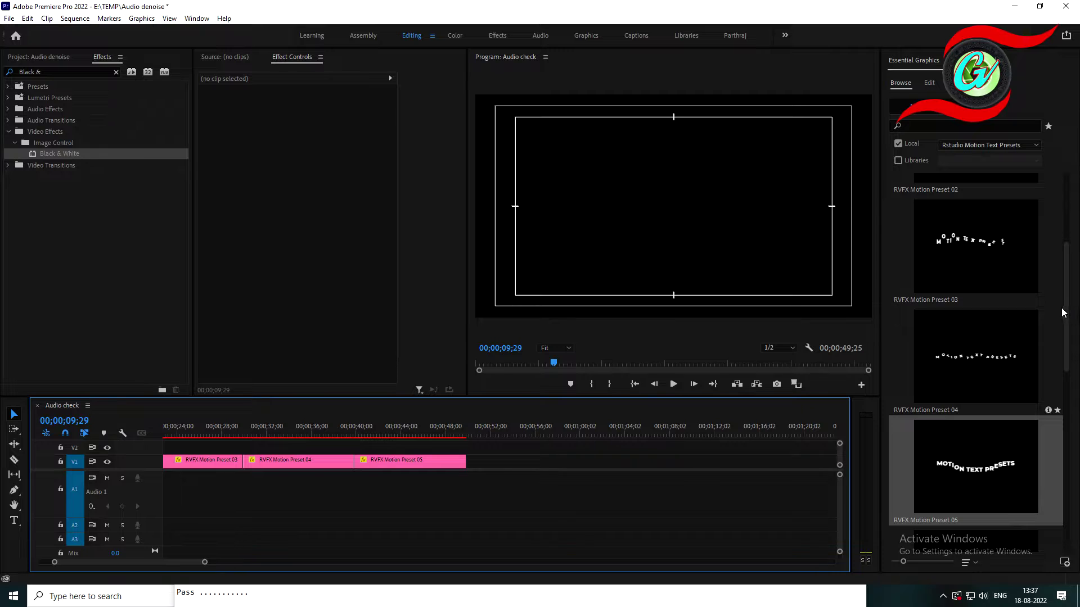
- Append RVFX Motion Presets 06, 07 and 09 end to end after Preset 05 on track V1
{"action": "left_click_drag", "start_coordinate": [1068, 313], "coordinate": [1079, 393]}
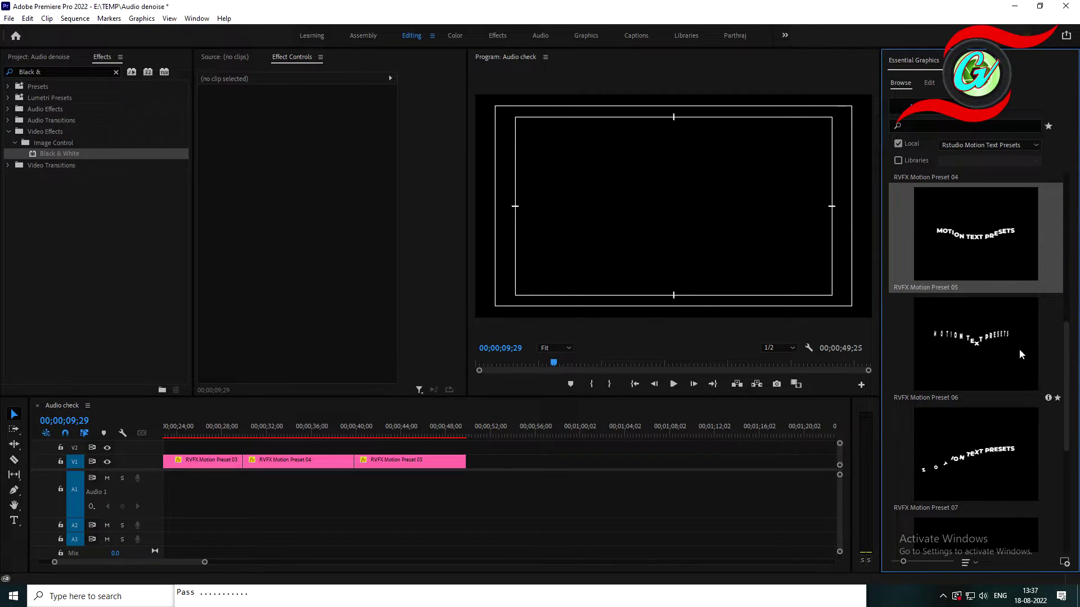
{"action": "left_click_drag", "start_coordinate": [992, 338], "coordinate": [472, 473]}
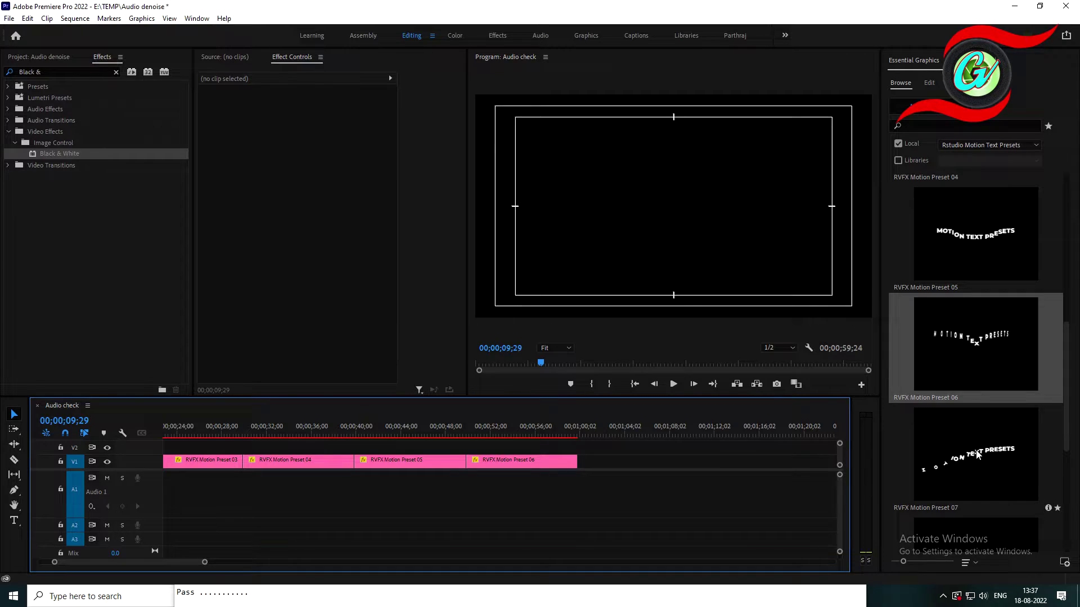
{"action": "left_click_drag", "start_coordinate": [977, 455], "coordinate": [584, 462]}
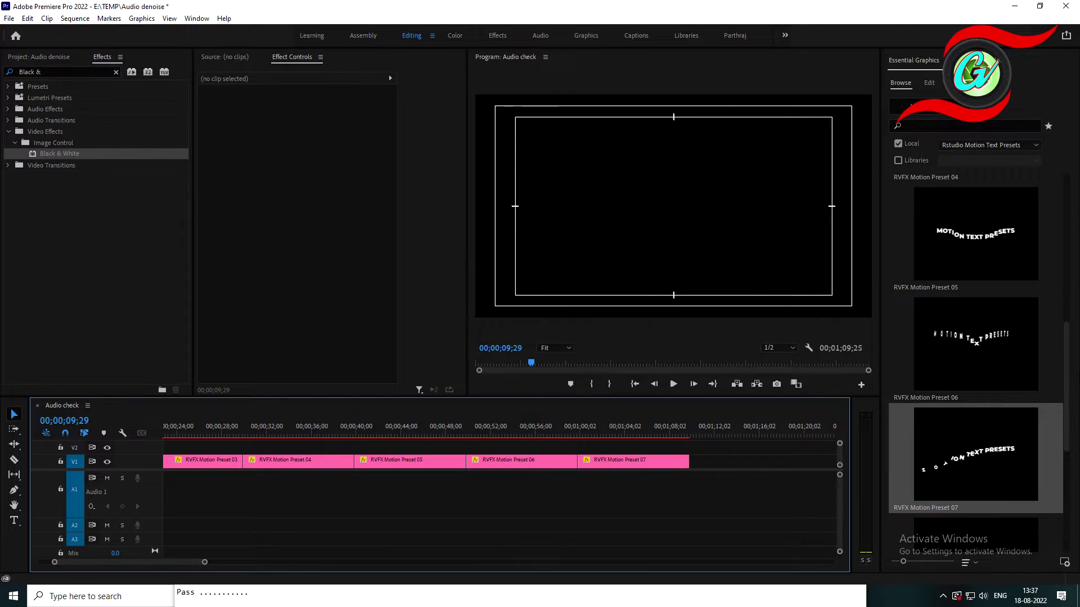
{"action": "scroll", "coordinate": [1012, 423], "scroll_direction": "down", "scroll_amount": 3}
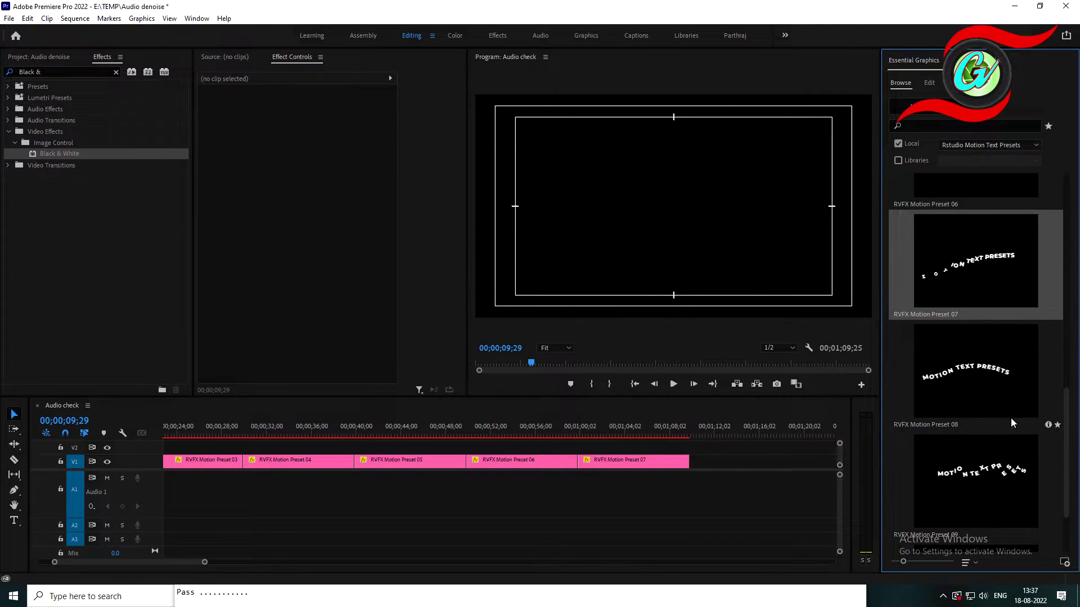
{"action": "left_click_drag", "start_coordinate": [997, 475], "coordinate": [695, 461]}
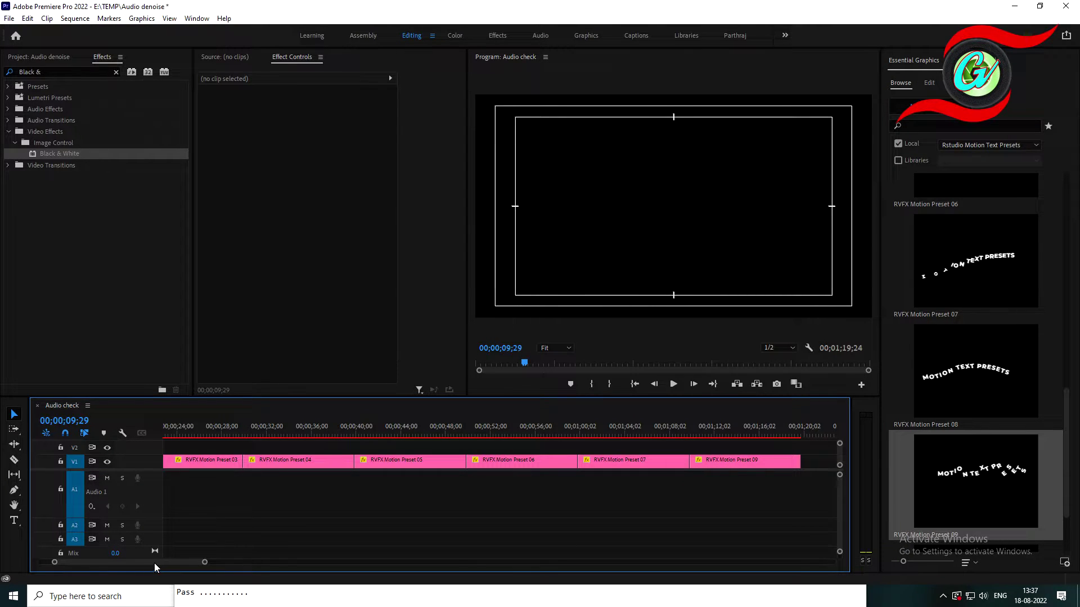
- Play the sequence into the RVFX Motion Preset 02 clip and set that clip's text color to yellow
{"action": "left_click_drag", "start_coordinate": [154, 563], "coordinate": [109, 561]}
{"action": "key", "text": "space"}
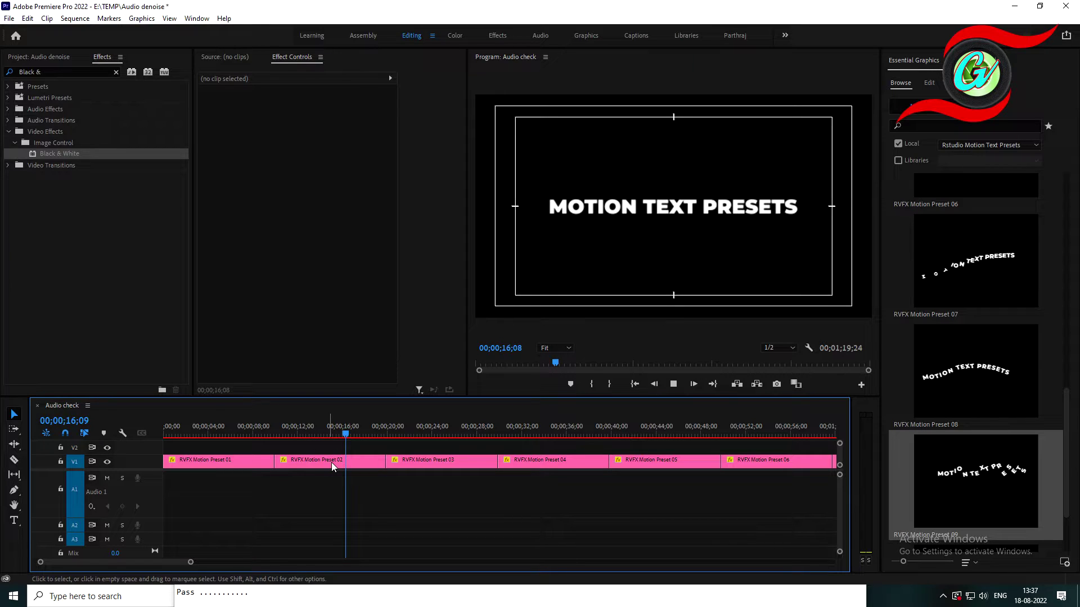
{"action": "left_click", "coordinate": [928, 83]}
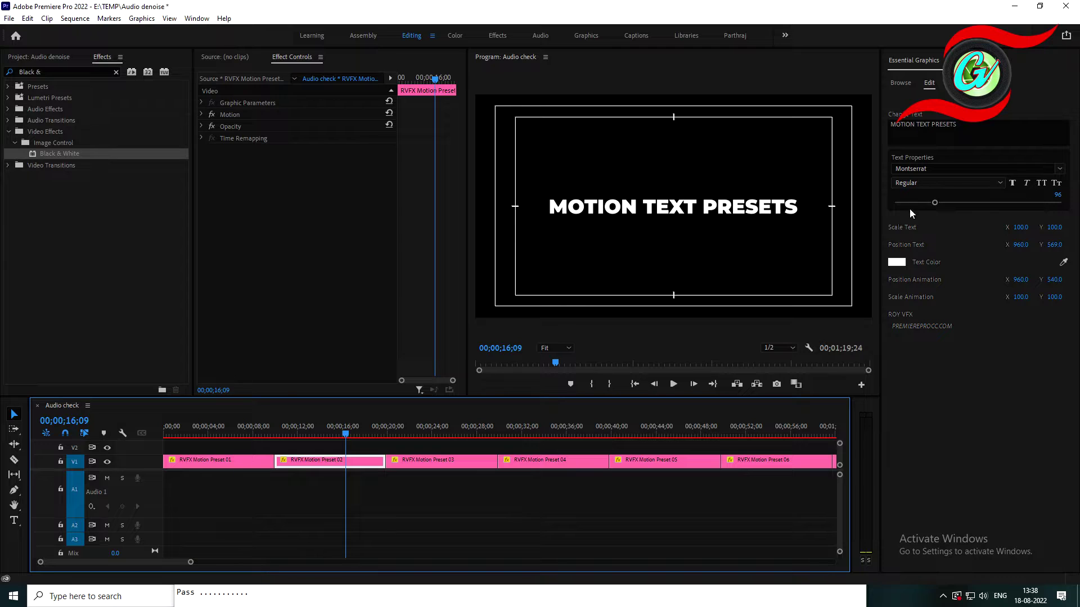
{"action": "left_click", "coordinate": [893, 264]}
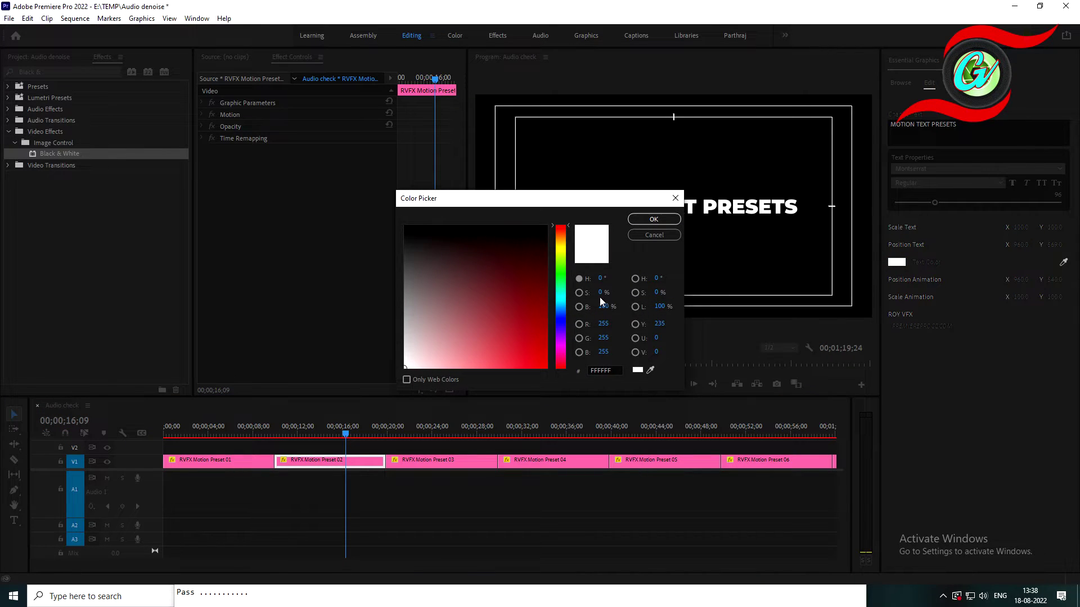
{"action": "left_click", "coordinate": [559, 250]}
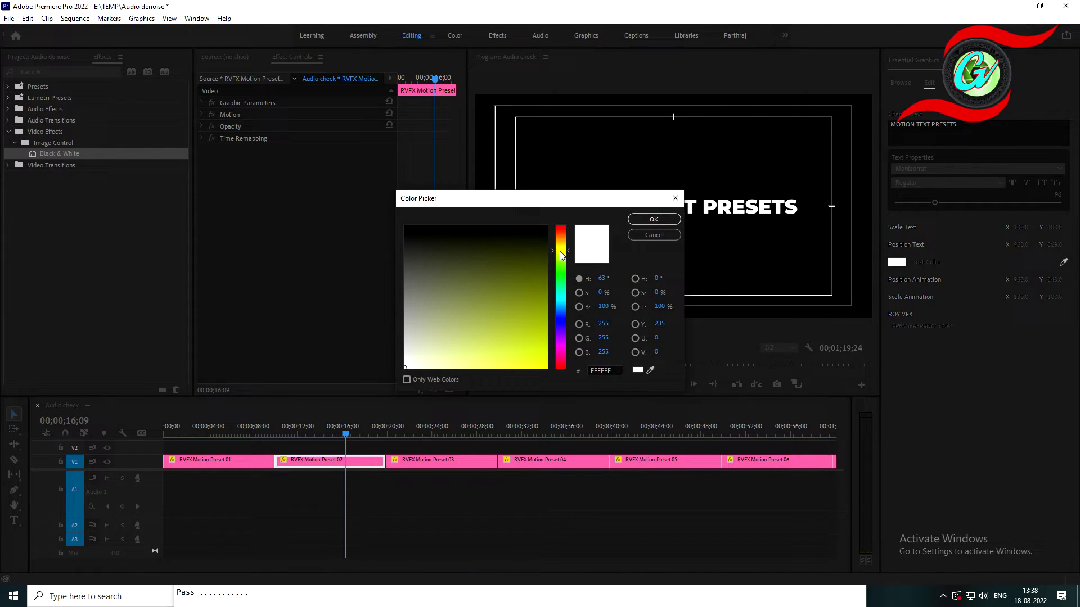
{"action": "left_click", "coordinate": [546, 365]}
{"action": "left_click", "coordinate": [653, 220]}
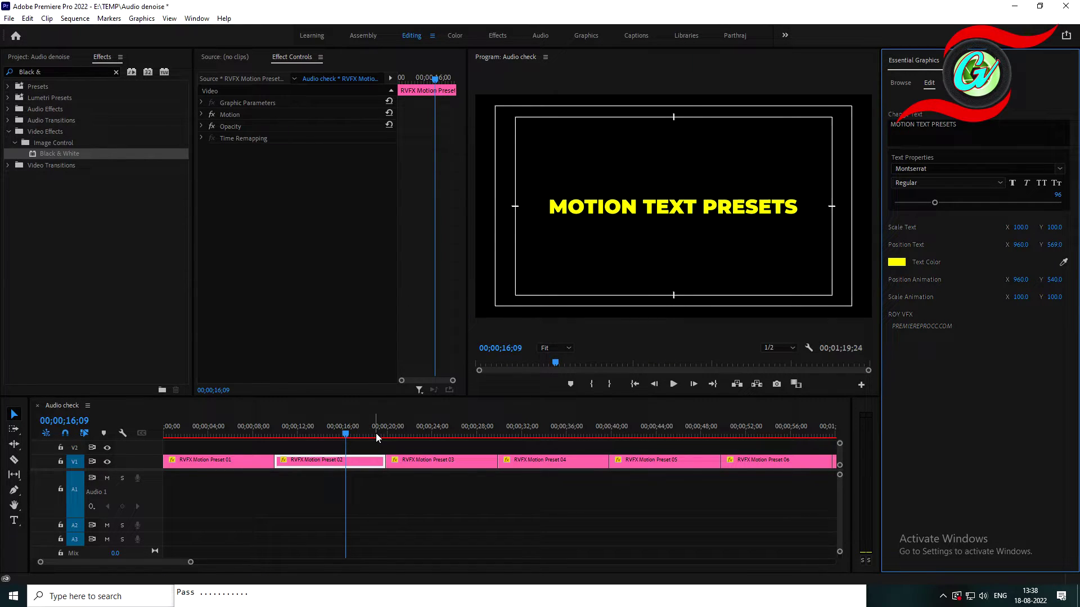
- Set the Preset 02 clip's animation position Y to 683 and its text scale to 74
{"action": "key", "text": "space"}
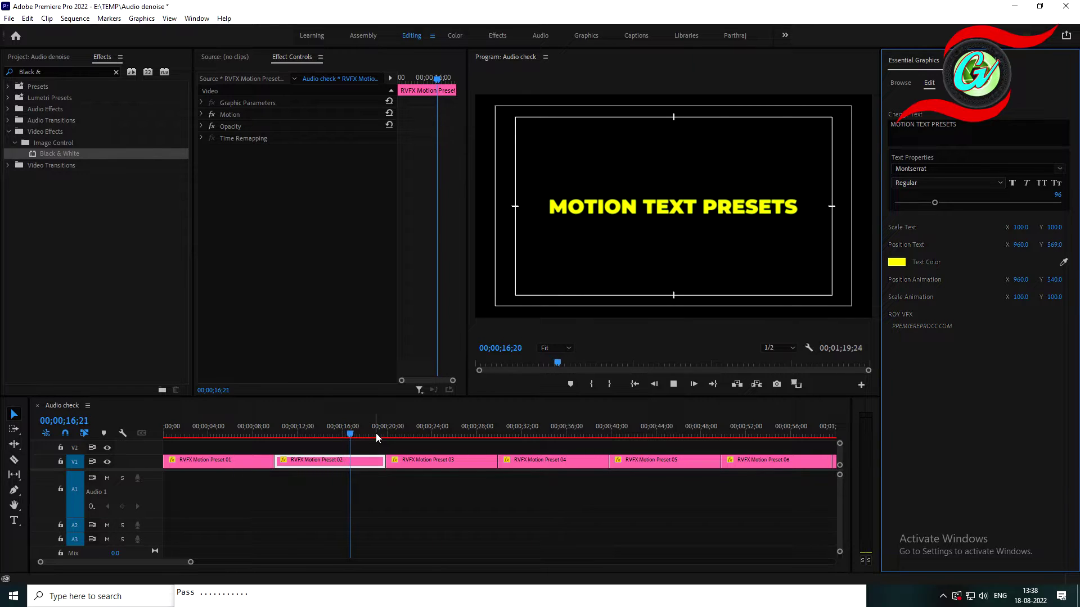
{"action": "key", "text": "space"}
{"action": "left_click", "coordinate": [346, 463]}
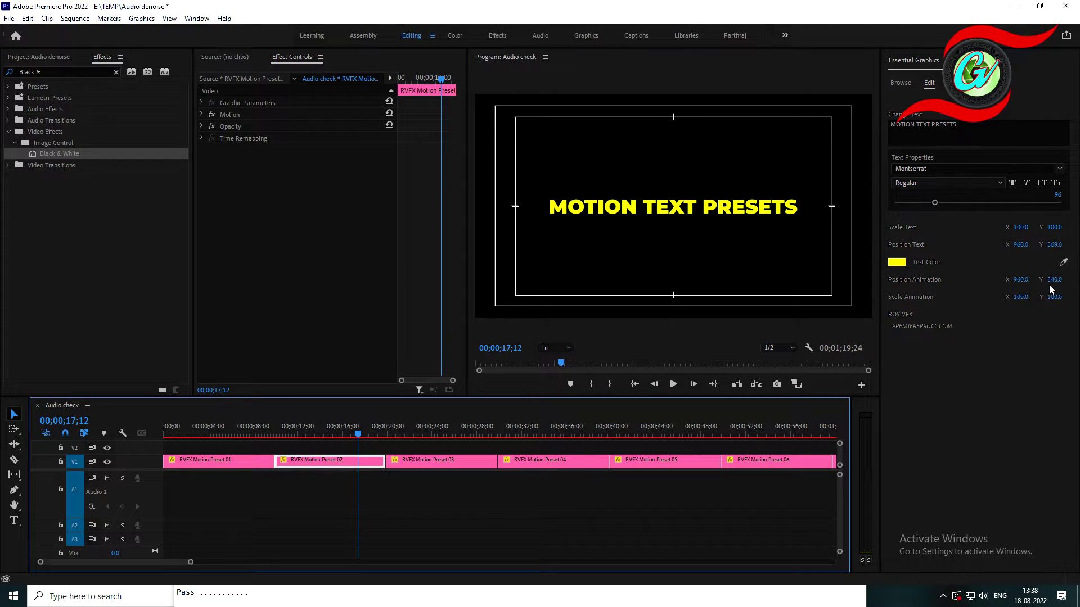
{"action": "left_click_drag", "start_coordinate": [1055, 282], "coordinate": [1079, 282]}
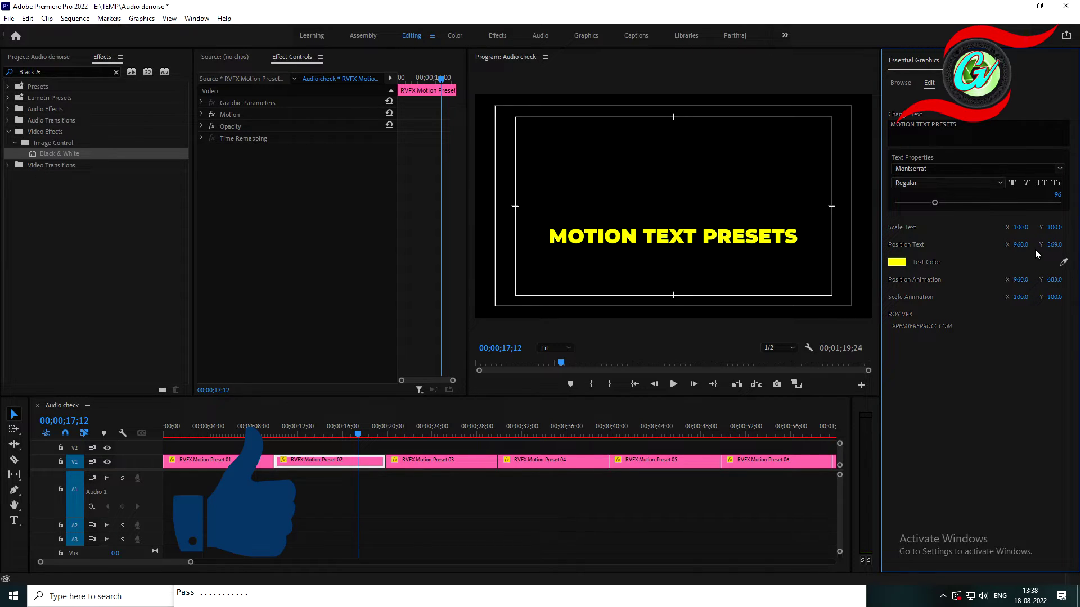
{"action": "mouse_move", "coordinate": [1015, 230]}
{"action": "left_mouse_down"}
{"action": "mouse_move", "coordinate": [979, 230]}
{"action": "mouse_move", "coordinate": [1010, 231]}
{"action": "mouse_move", "coordinate": [1001, 231]}
{"action": "left_mouse_up"}
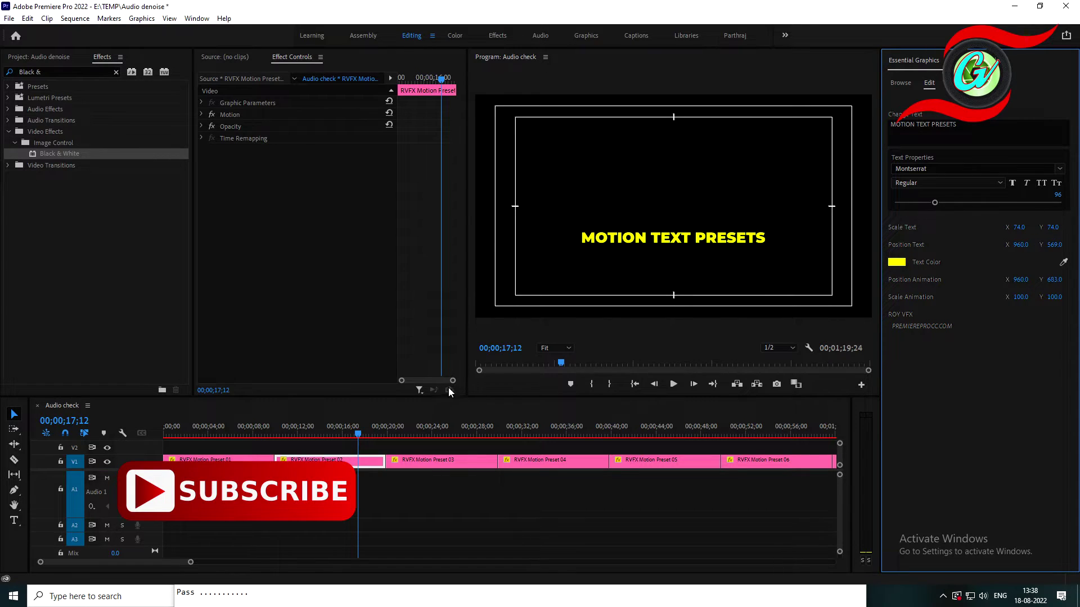
- Play on into the RVFX Motion Preset 03 clip and replace its text with Rstudio
{"action": "left_click", "coordinate": [357, 433]}
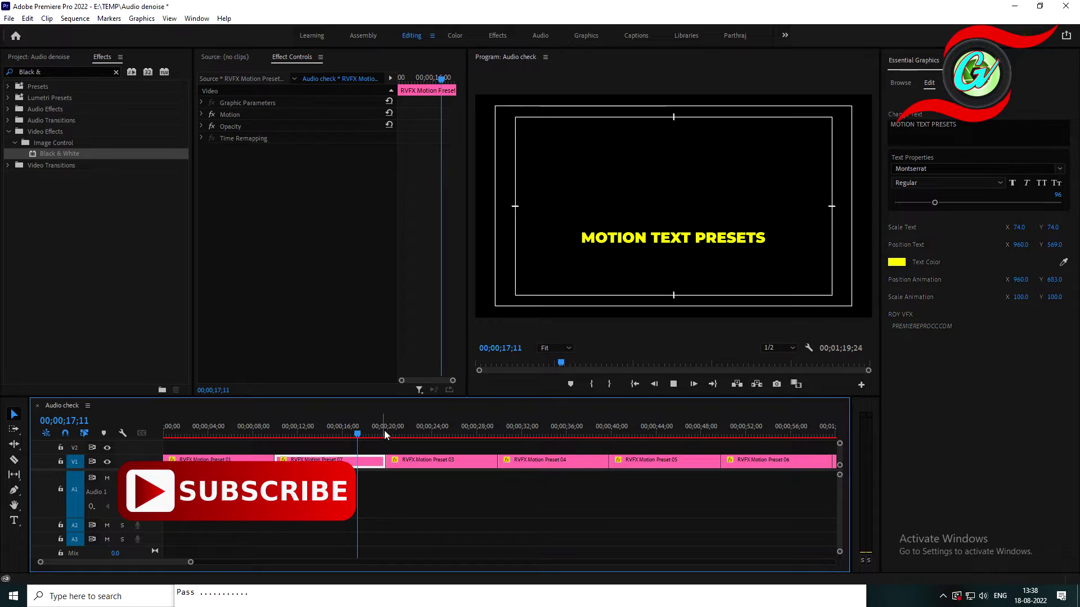
{"action": "key", "text": "space"}
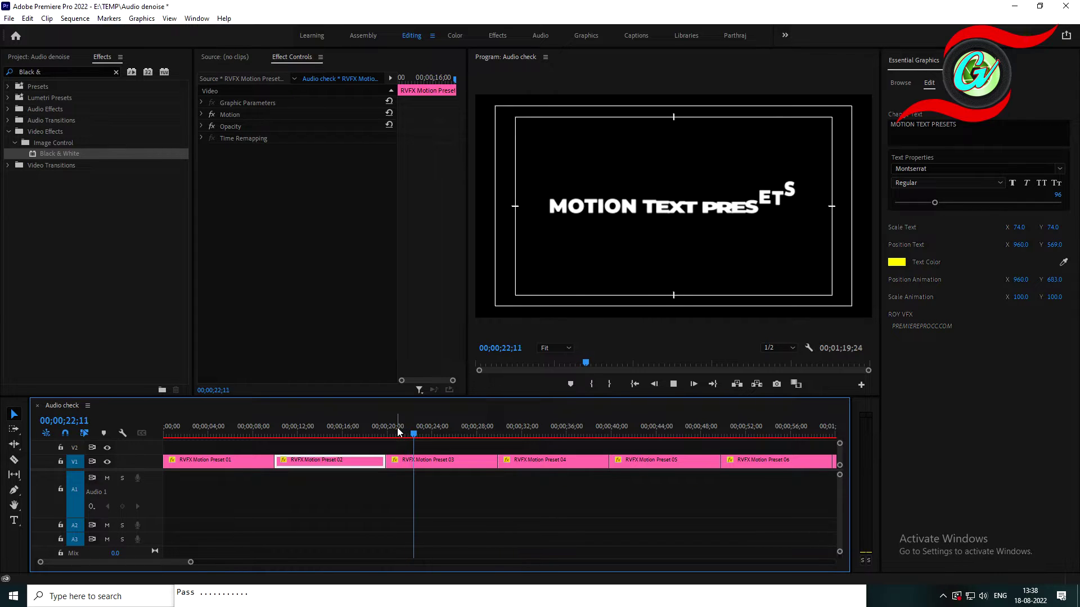
{"action": "key", "text": "space"}
{"action": "left_click", "coordinate": [425, 462]}
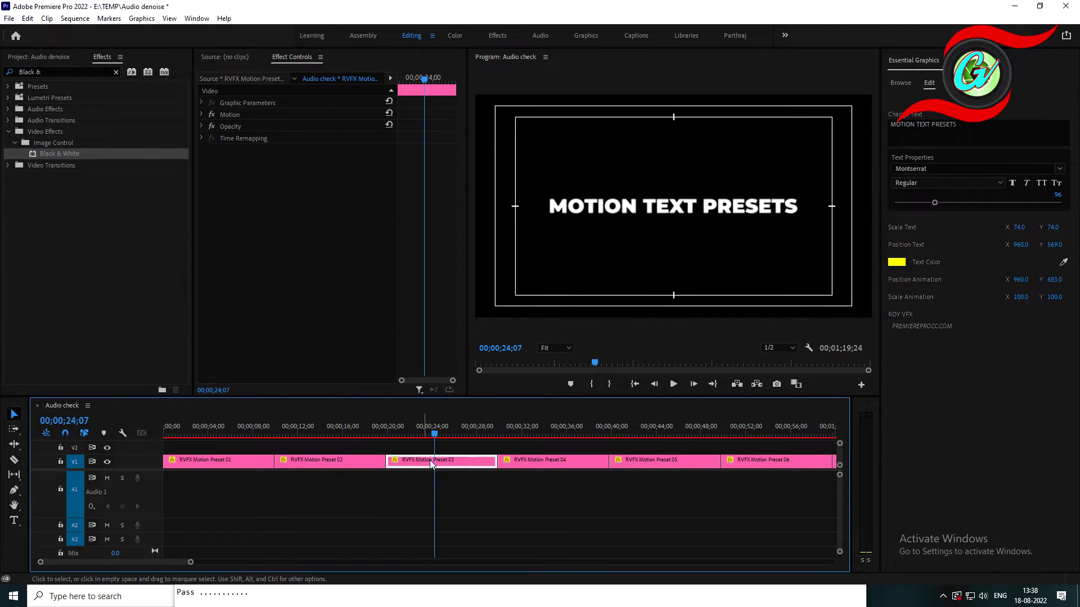
{"action": "left_click", "coordinate": [936, 168]}
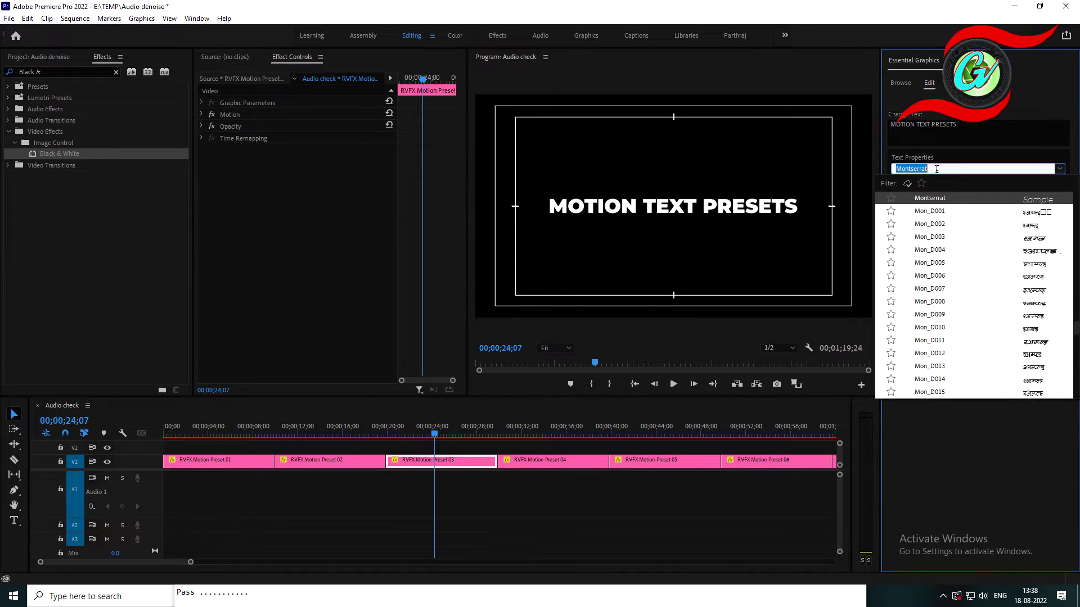
{"action": "left_click", "coordinate": [966, 123]}
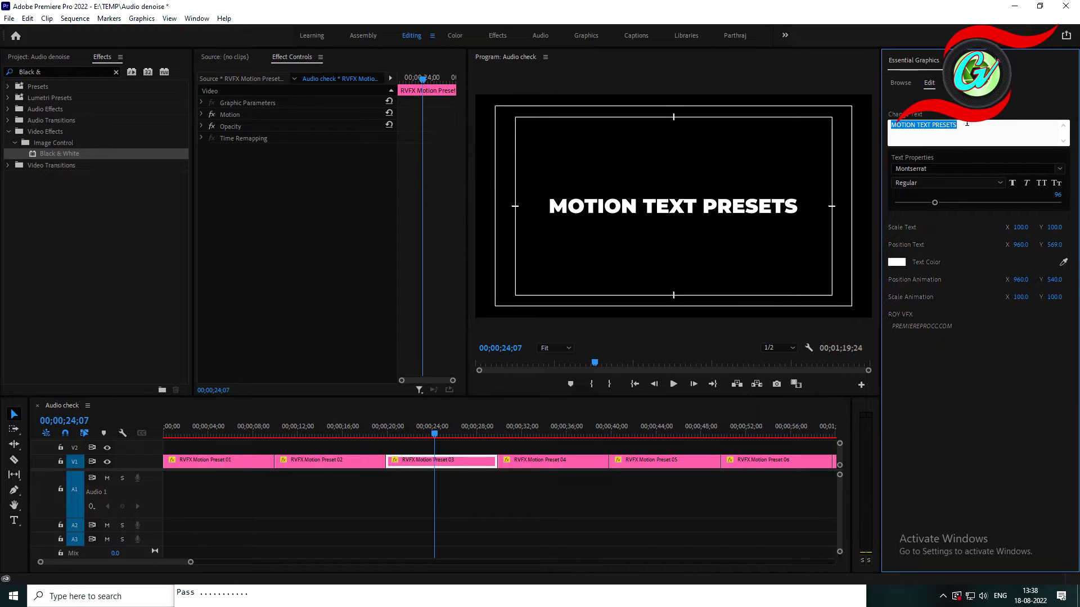
{"action": "key", "text": "BackSpace"}
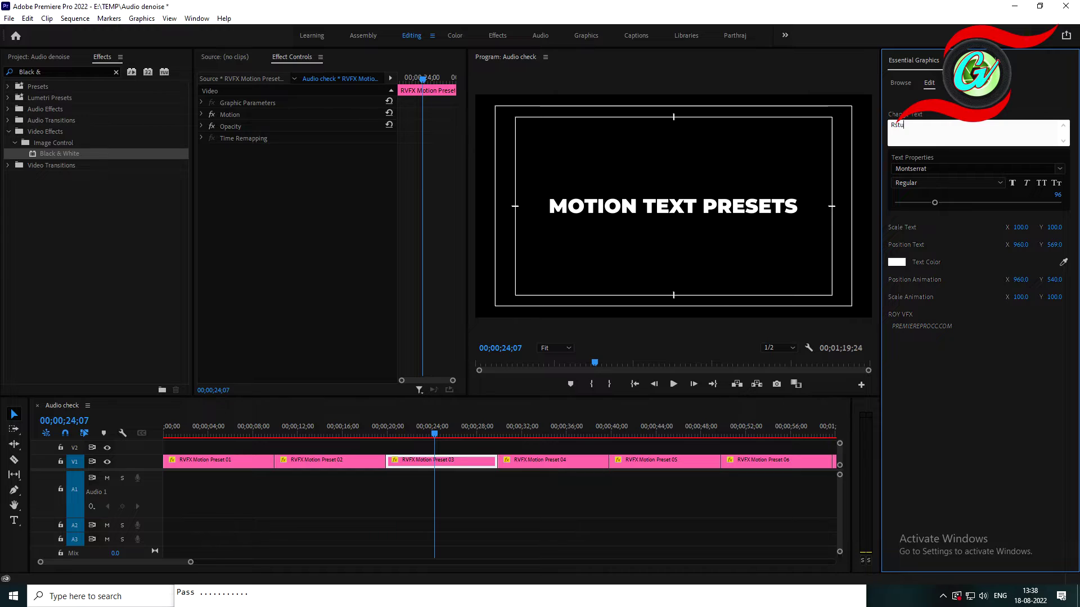
{"action": "type", "text": "Rstudio"}
{"action": "left_click", "coordinate": [598, 349]}
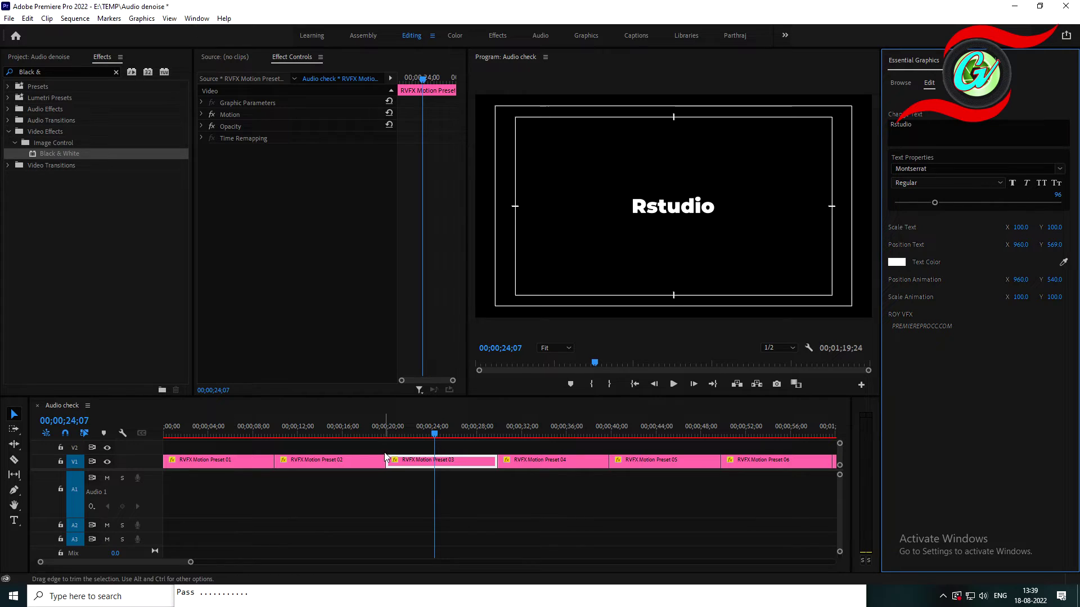
- Set the Preset 03 clip's text color to red F10909
{"action": "left_click", "coordinate": [897, 262]}
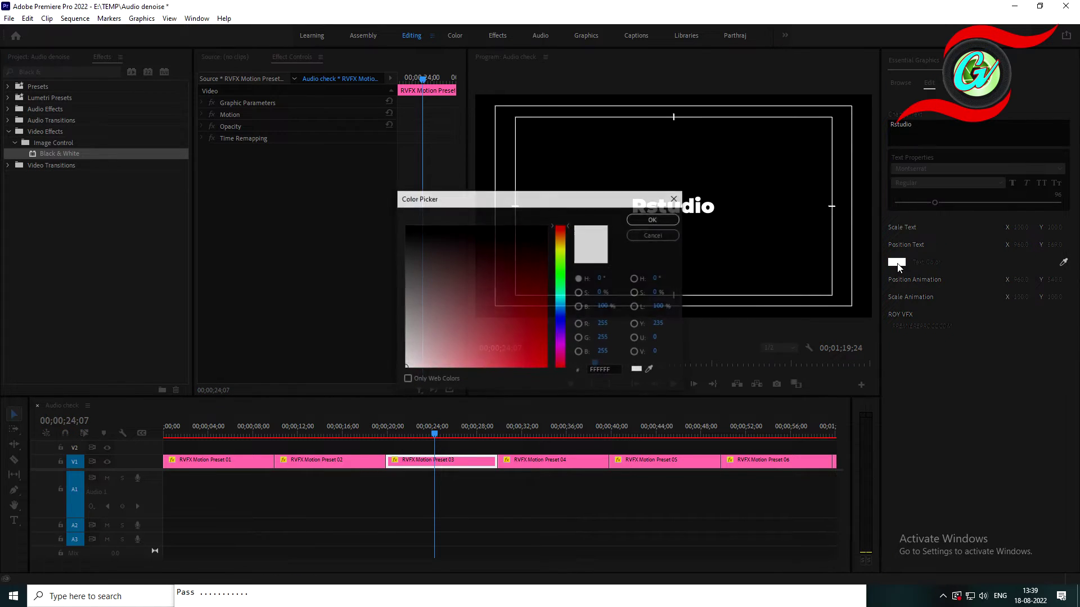
{"action": "left_click_drag", "start_coordinate": [543, 349], "coordinate": [543, 360]}
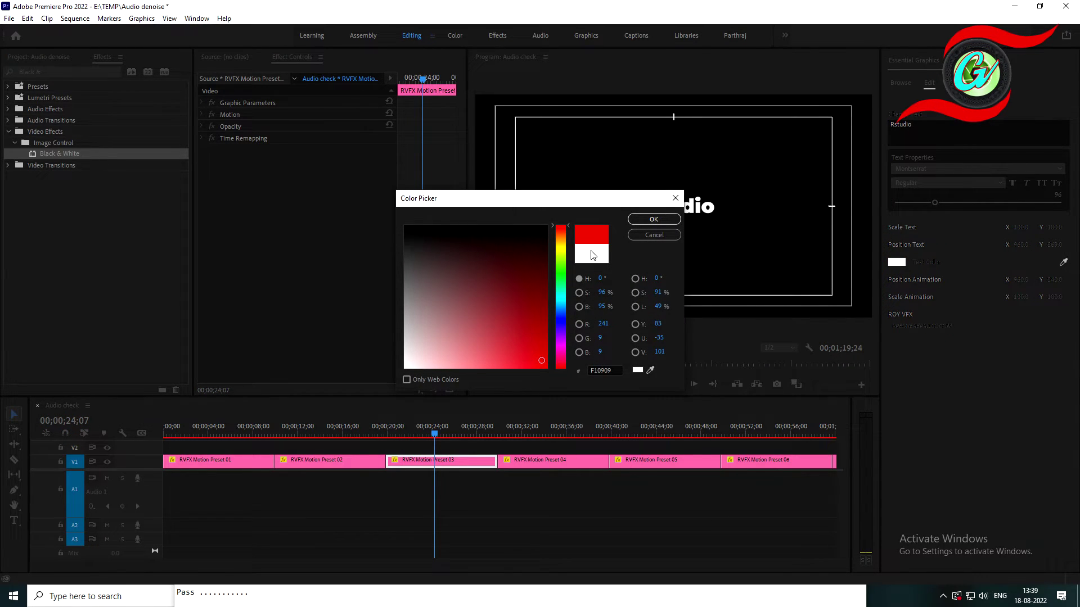
{"action": "left_click", "coordinate": [653, 219]}
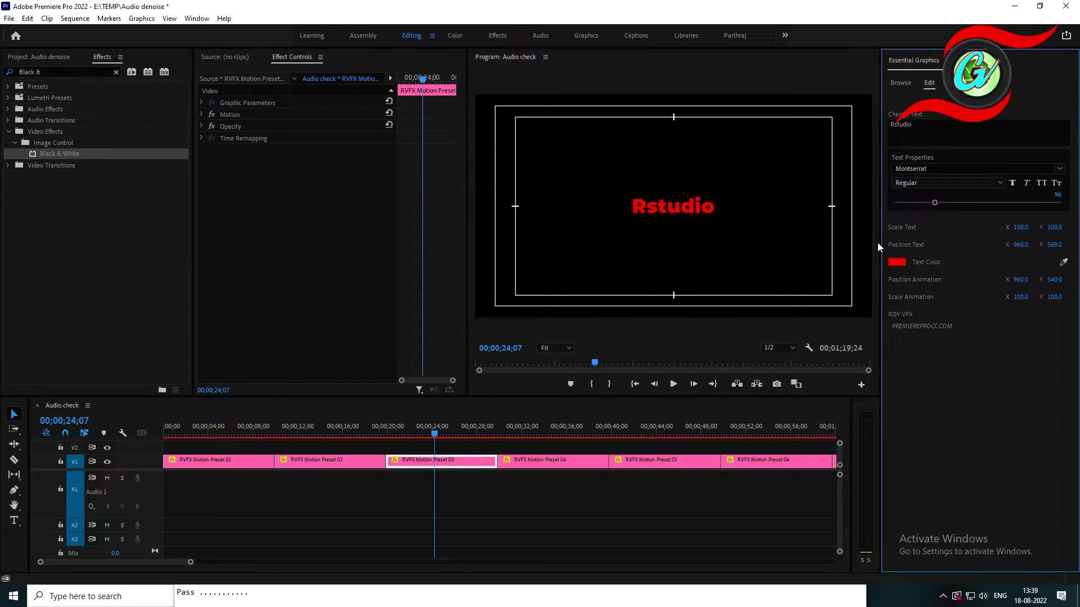
- Apply faux bold, all caps and the ExtraLight Italic style to the Preset 03 text, keeping the Montserrat font
{"action": "left_click", "coordinate": [1000, 183]}
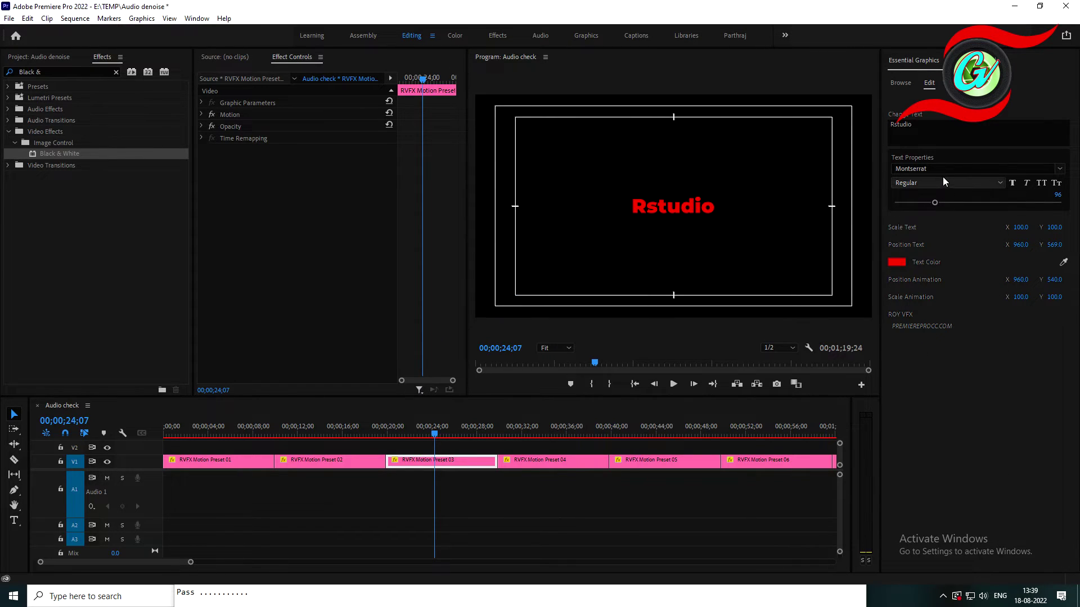
{"action": "left_click", "coordinate": [1011, 187]}
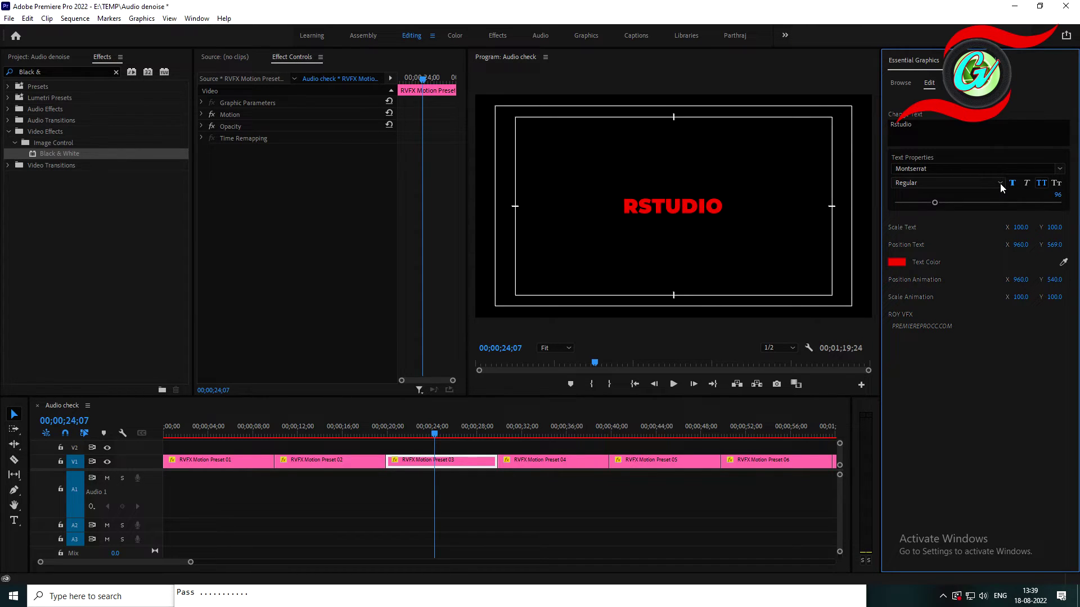
{"action": "left_click", "coordinate": [999, 183]}
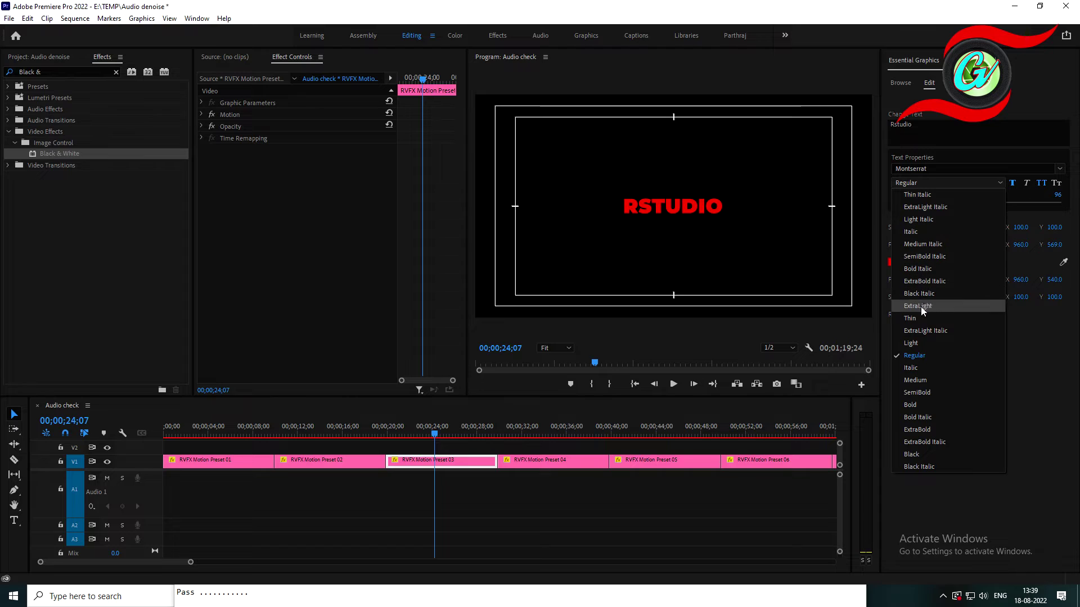
{"action": "left_click", "coordinate": [923, 331]}
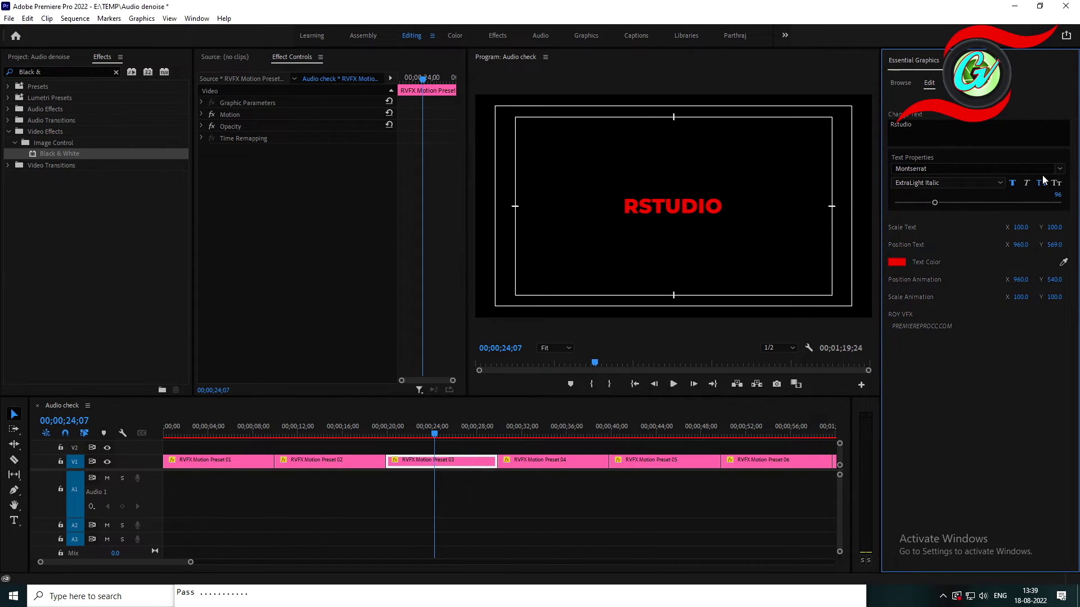
{"action": "left_click", "coordinate": [1059, 168]}
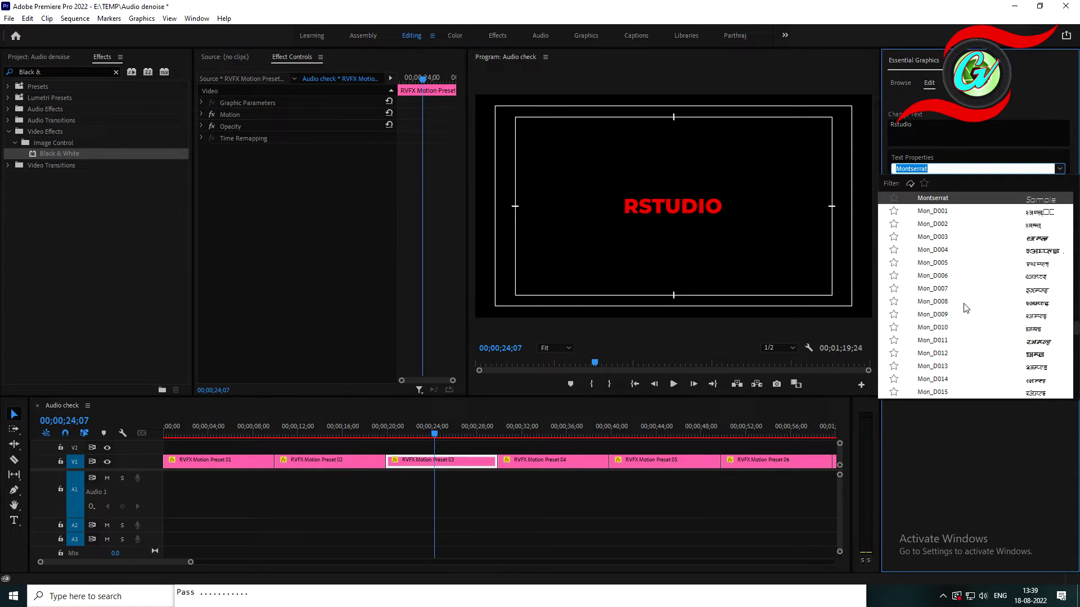
{"action": "left_click", "coordinate": [1031, 149]}
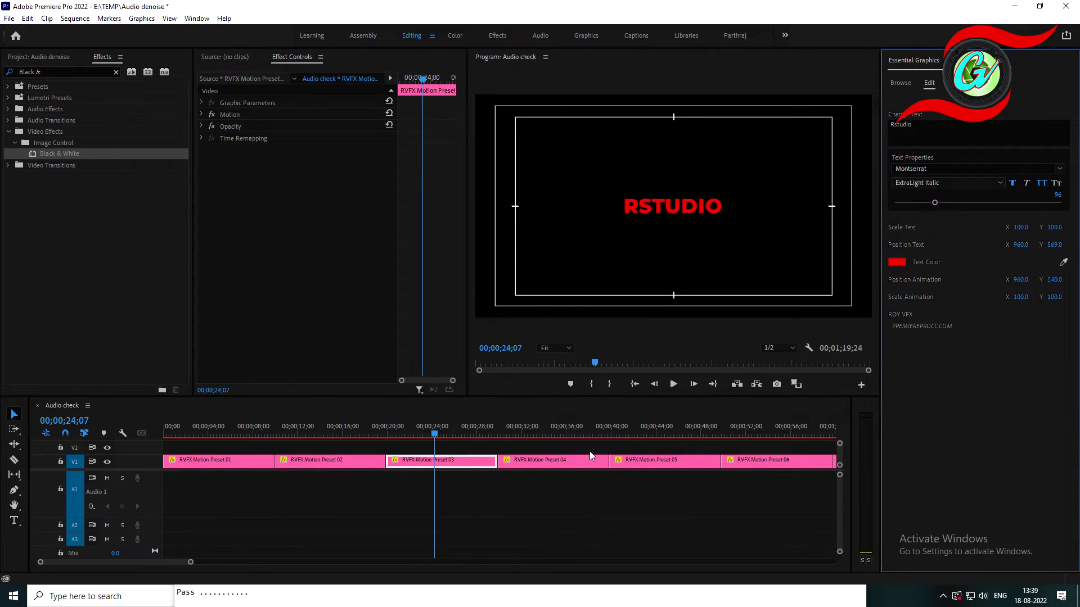
- Play the sequence from the edited Preset 03 clip into the RVFX Motion Preset 04 clip
{"action": "left_click", "coordinate": [411, 429]}
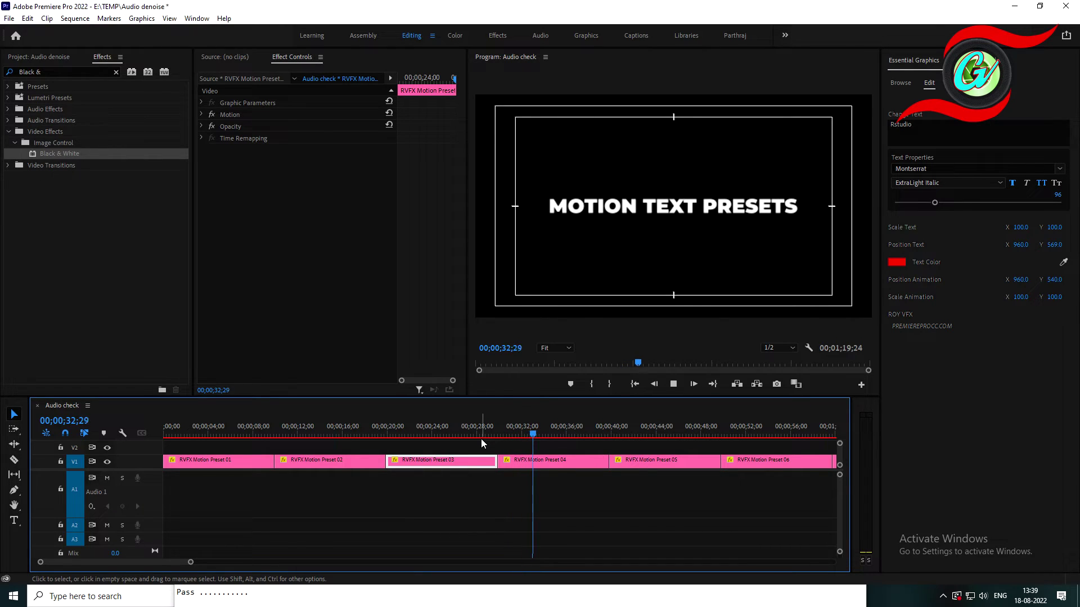
{"action": "left_click_drag", "start_coordinate": [508, 427], "coordinate": [495, 428]}
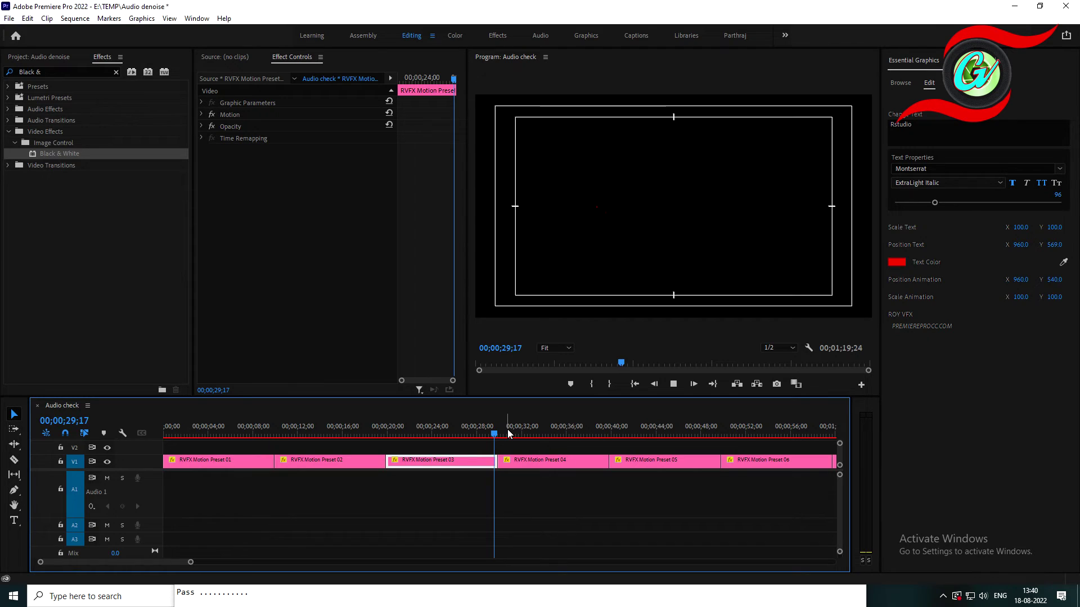
{"action": "key", "text": "space"}
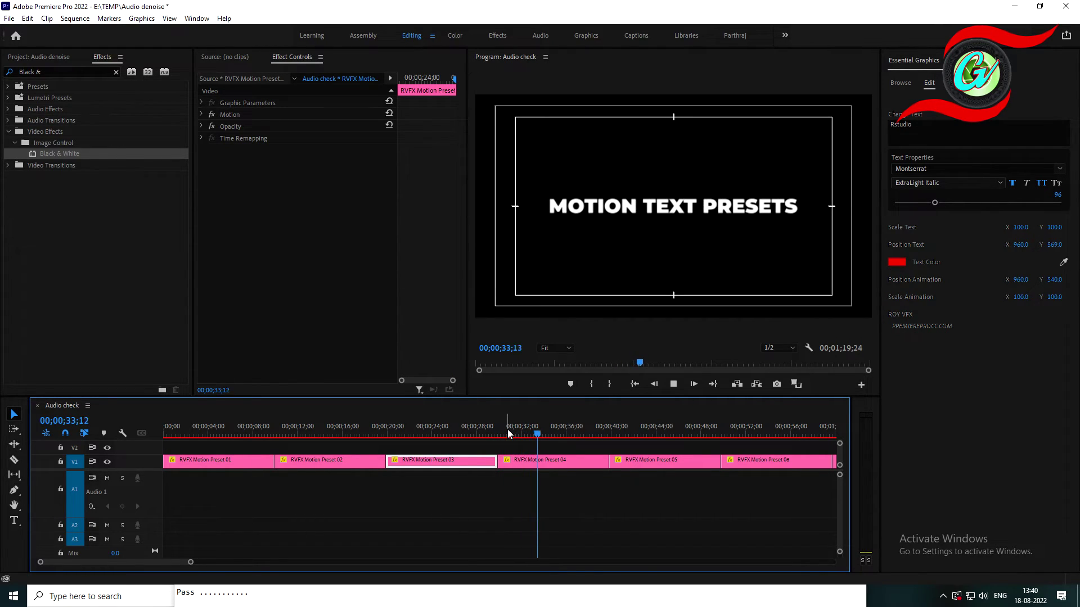
{"action": "key", "text": "space"}
- Set the RVFX Motion Preset 04 clip's text color to green 35F90F
{"action": "left_click", "coordinate": [555, 463]}
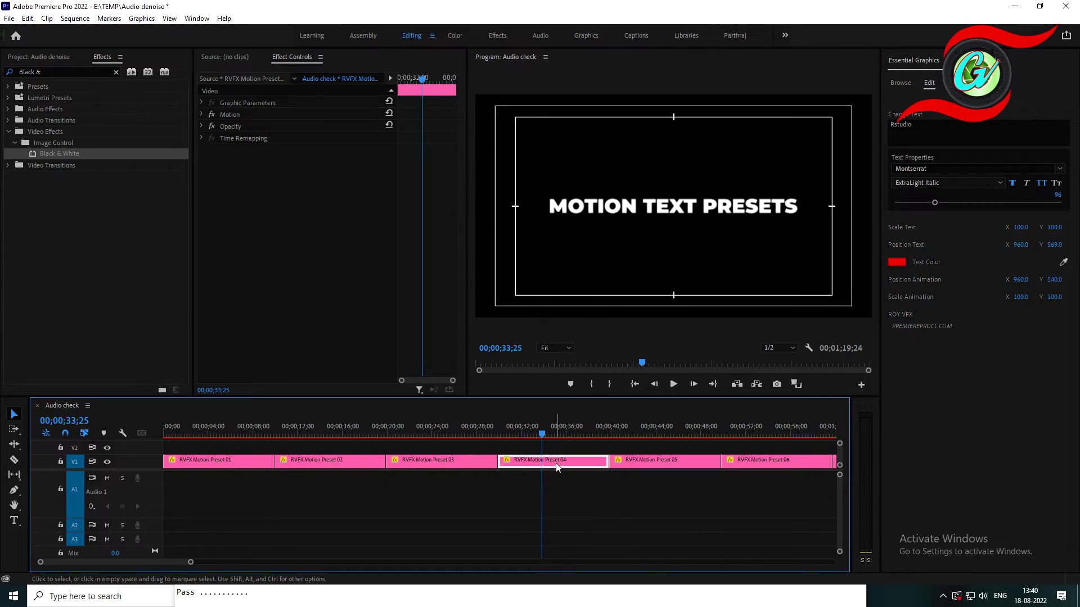
{"action": "left_click", "coordinate": [896, 263]}
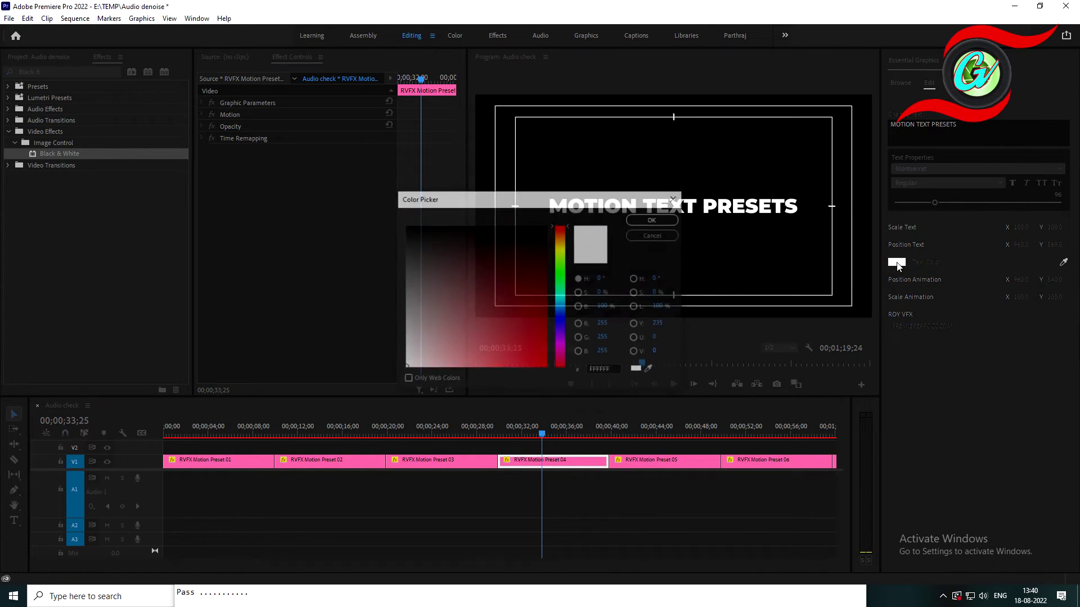
{"action": "left_click", "coordinate": [560, 269]}
{"action": "left_click", "coordinate": [538, 366]}
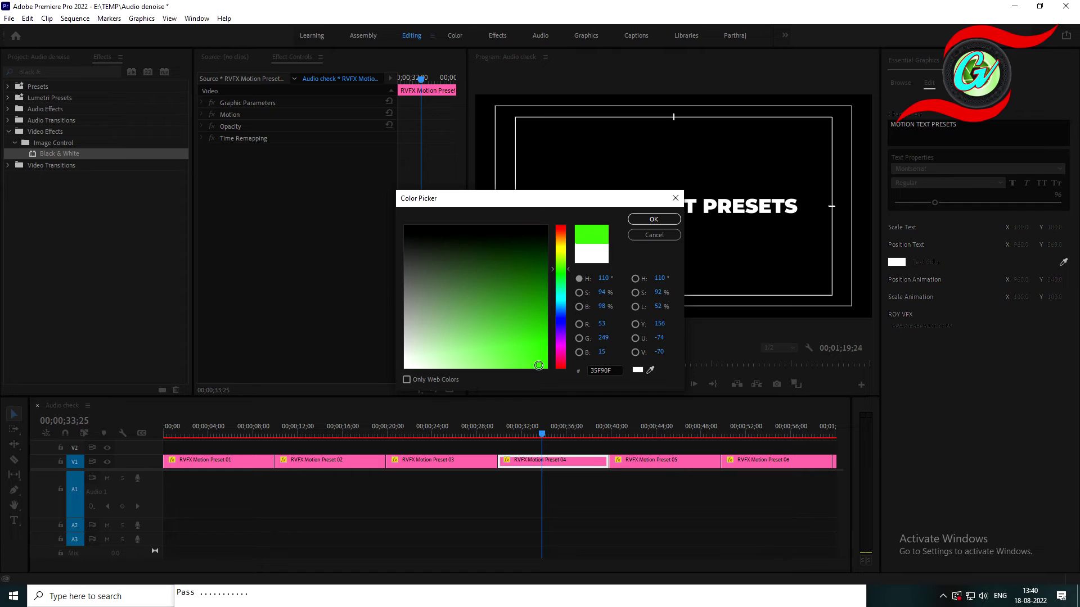
{"action": "left_click", "coordinate": [651, 219]}
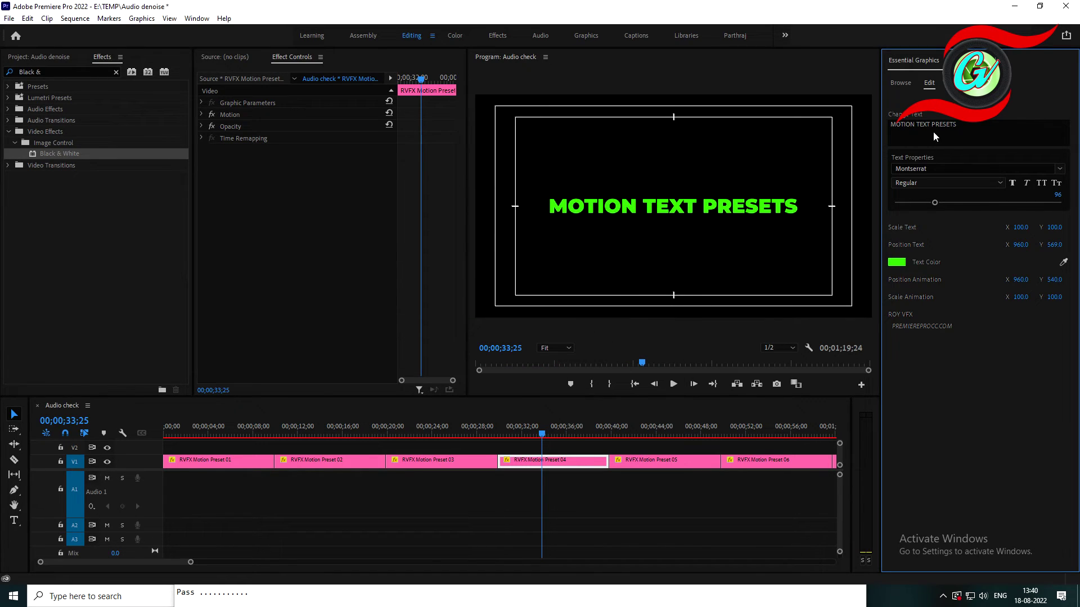
- Replace the word MOTION in the Preset 04 clip's text so that it reads Rstudio TEXT PRESETS
{"action": "left_click", "coordinate": [960, 124]}
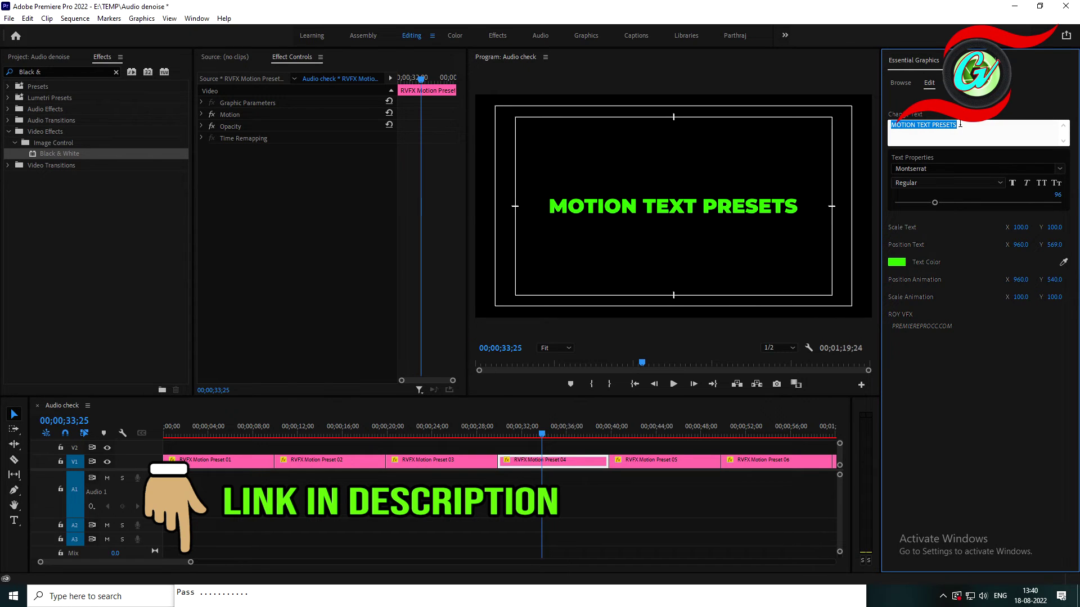
{"action": "key", "text": "Left"}
{"action": "key", "text": "Delete"}
{"action": "key", "text": "Delete"}
{"action": "key", "text": "Delete"}
{"action": "key", "text": "Delete"}
{"action": "key", "text": "Delete"}
{"action": "key", "text": "Delete"}
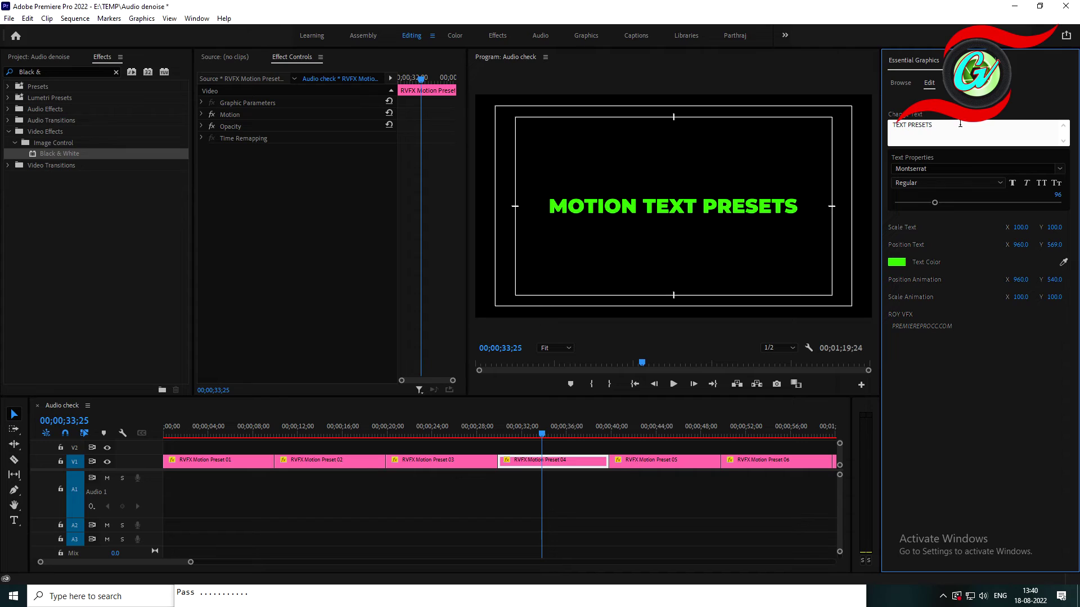
{"action": "type", "text": "Rstudio"}
{"action": "left_click", "coordinate": [960, 128]}
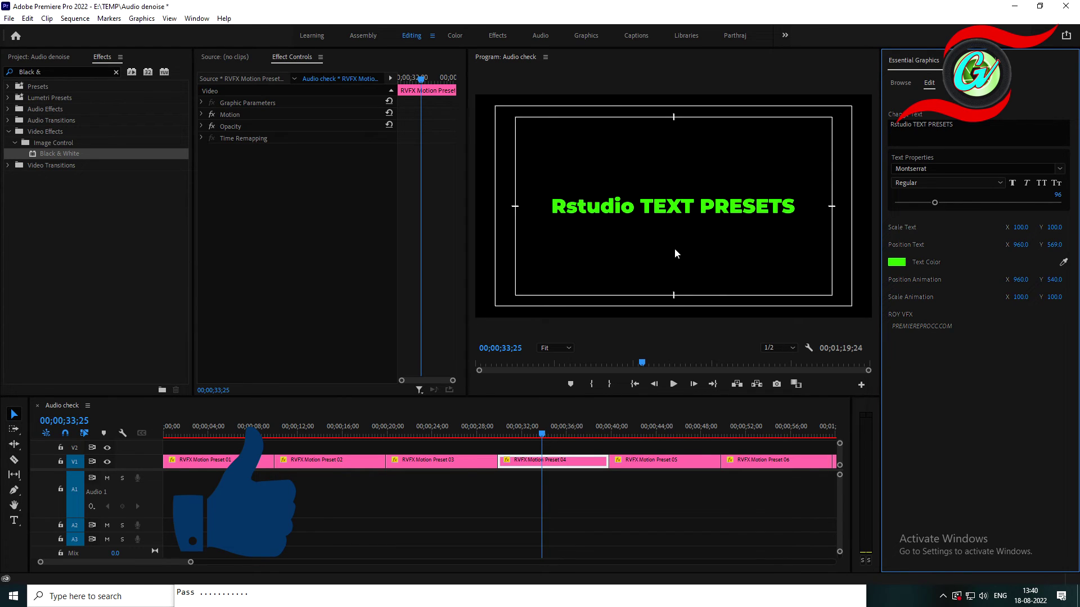
- Play the edited RVFX Motion Preset 04 clip from its start to preview the green text animation, and stop before the clip ends
{"action": "left_click", "coordinate": [501, 434]}
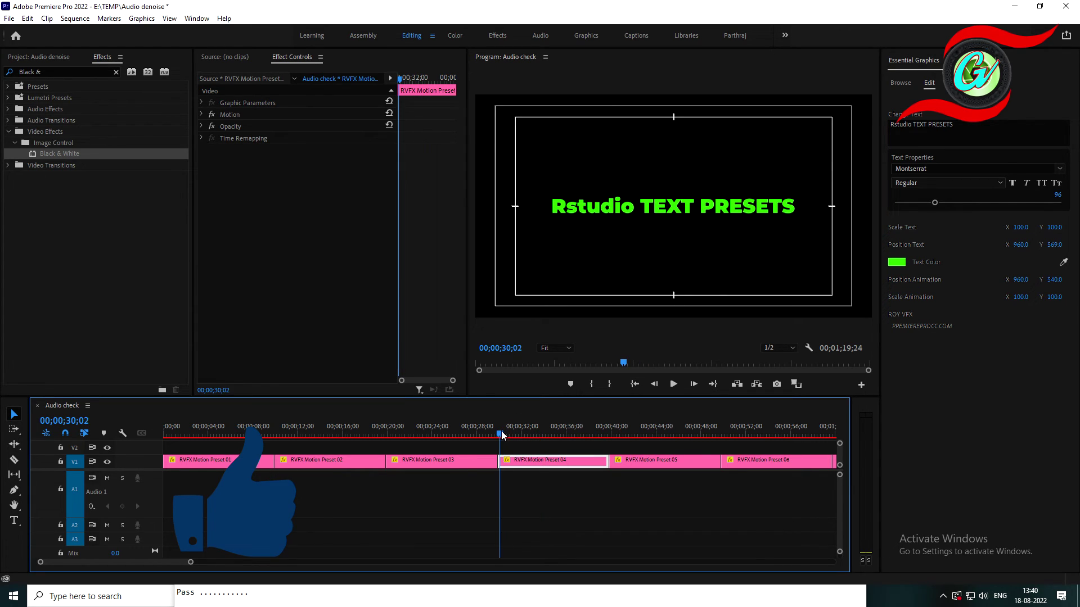
{"action": "left_click_drag", "start_coordinate": [501, 434], "coordinate": [499, 434]}
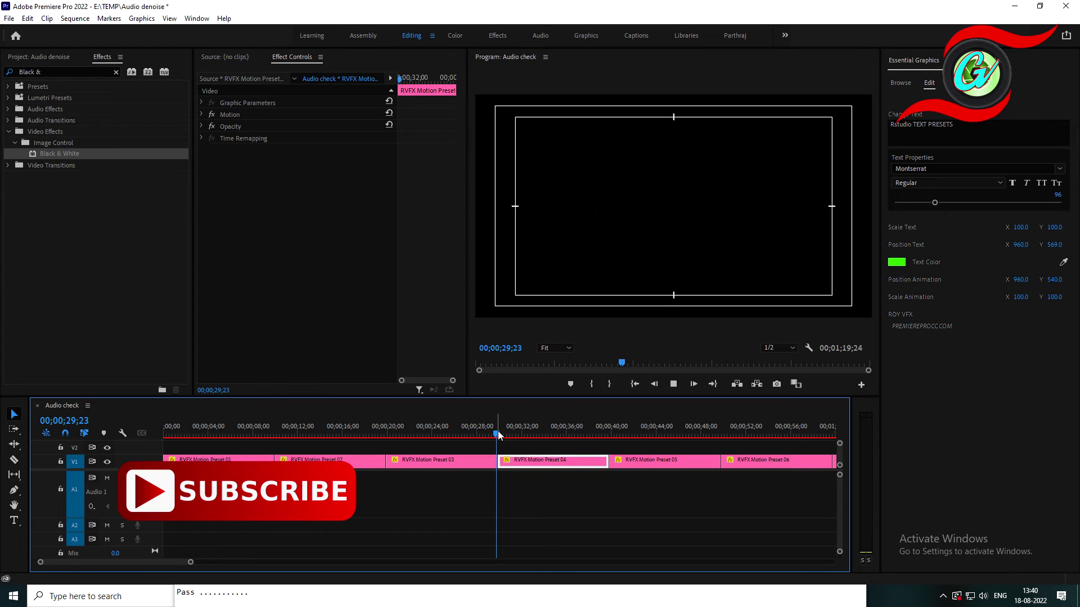
{"action": "key", "text": "space"}
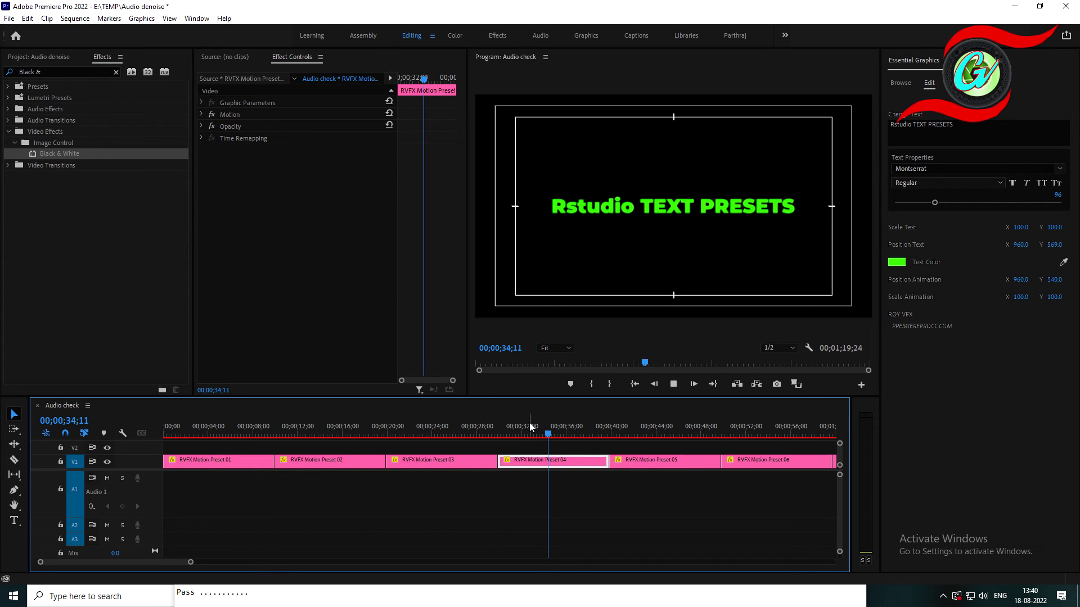
{"action": "key", "text": "space"}
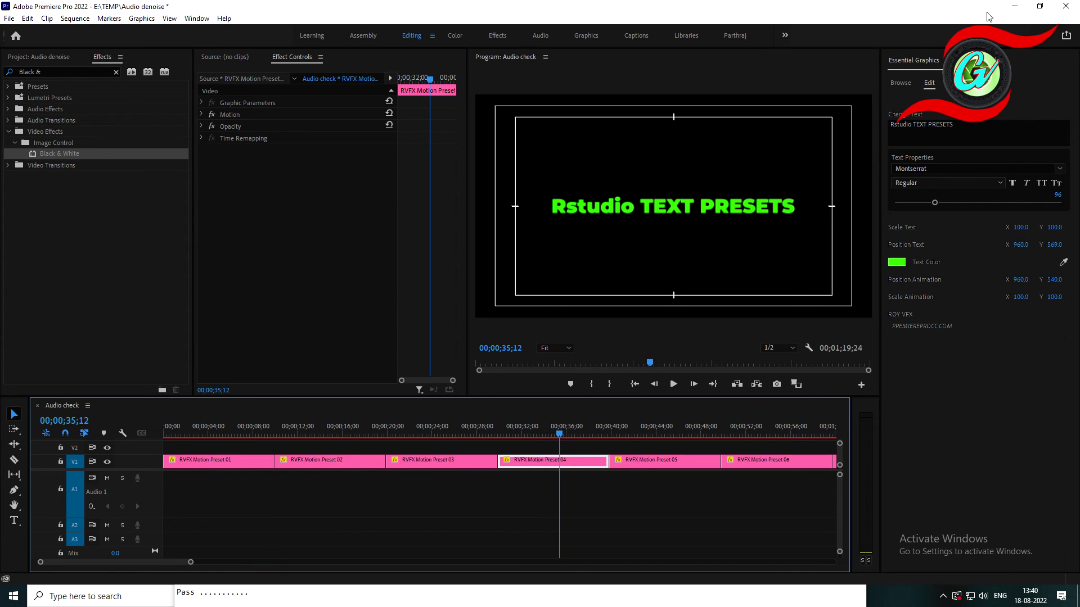
- Minimize Premiere Pro and deselect the Rstudio motion text presets download link in the Notepad document
{"action": "left_click", "coordinate": [1015, 6]}
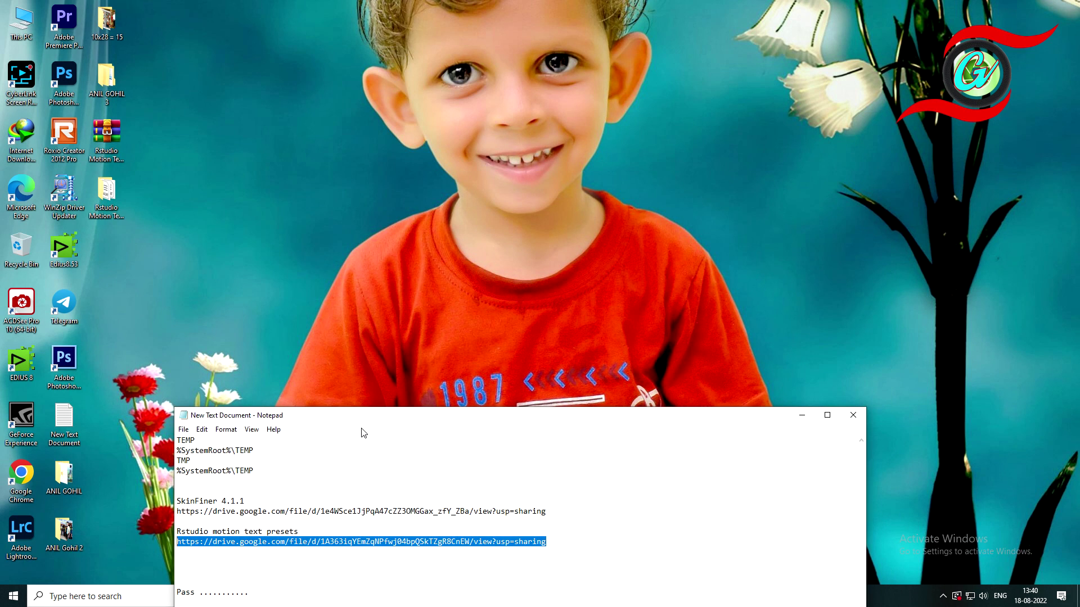
{"action": "left_click", "coordinate": [573, 542]}
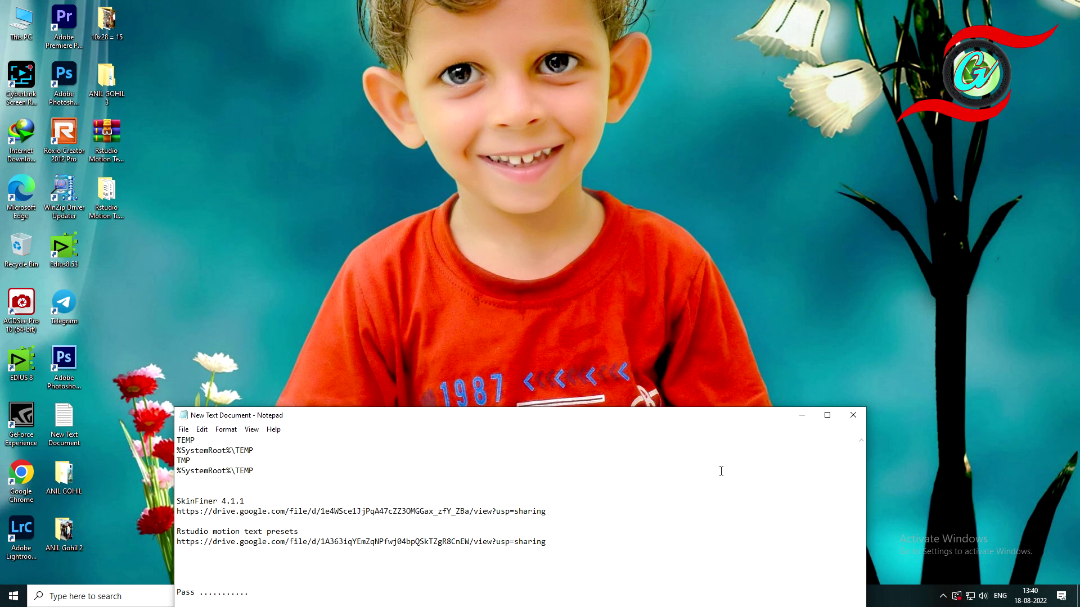
{"action": "left_click", "coordinate": [943, 597]}
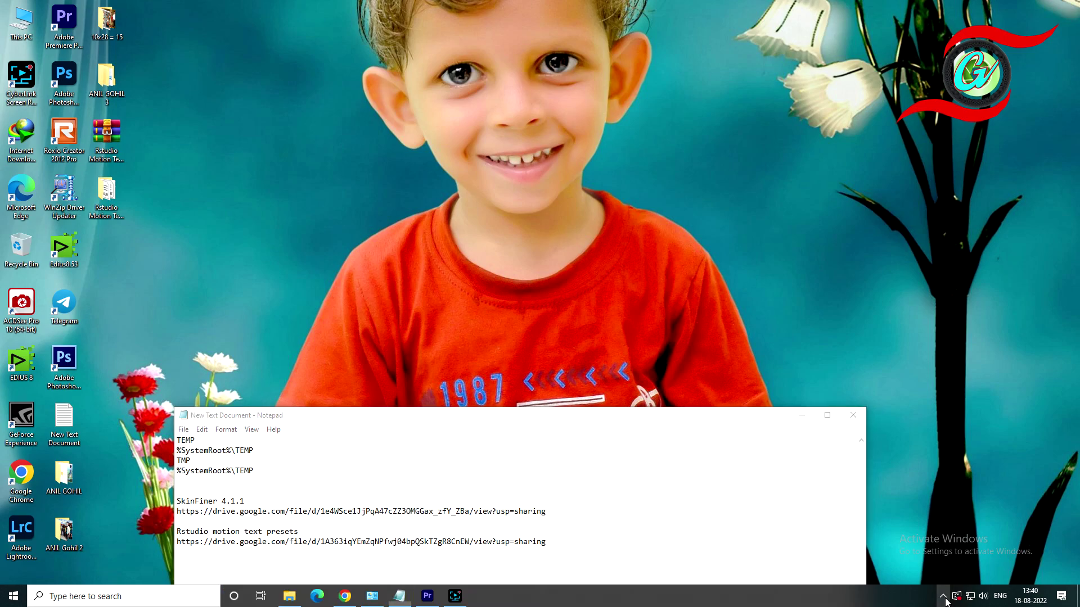